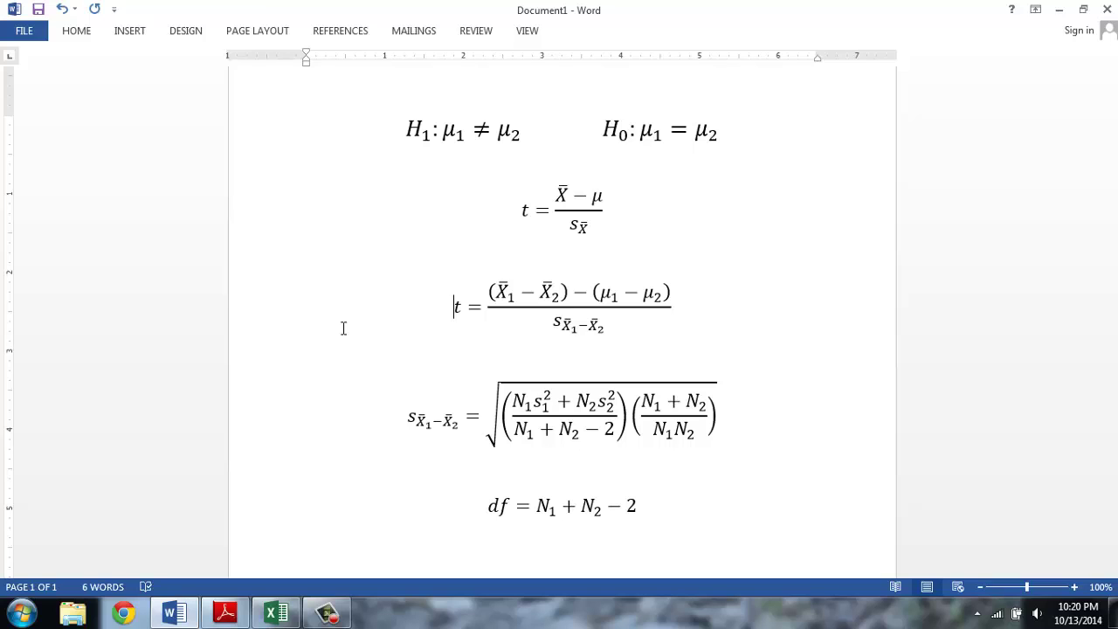
Step: Inspect the t formulas, selecting the (X̄1 − X̄2) and (μ1 − μ2) numerator terms
left_click(522, 210)
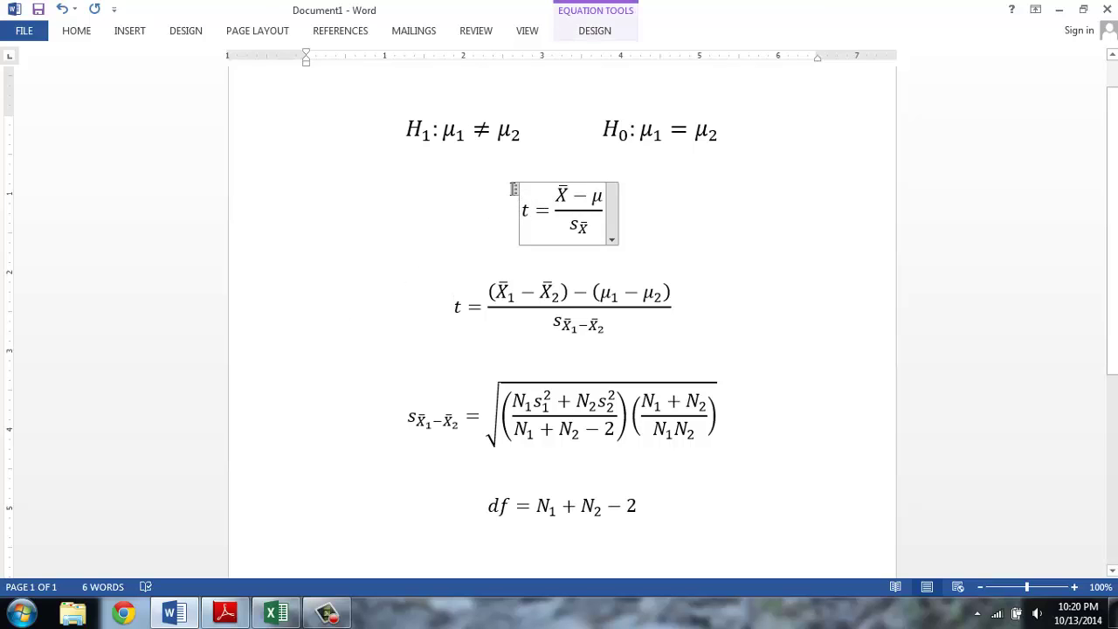
left_click(516, 189)
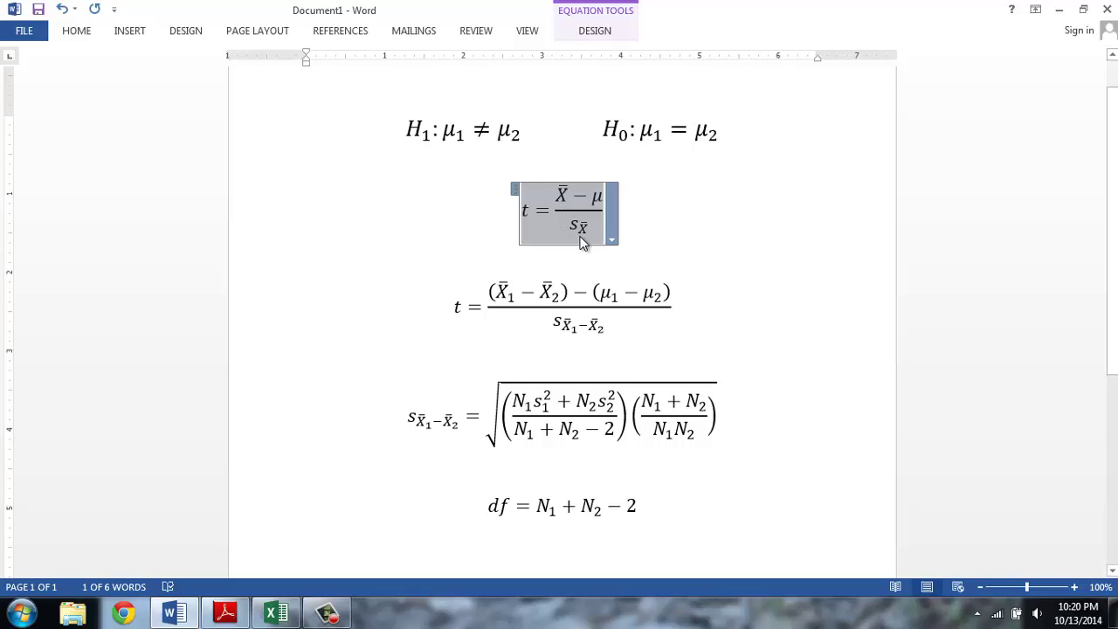
left_click(388, 218)
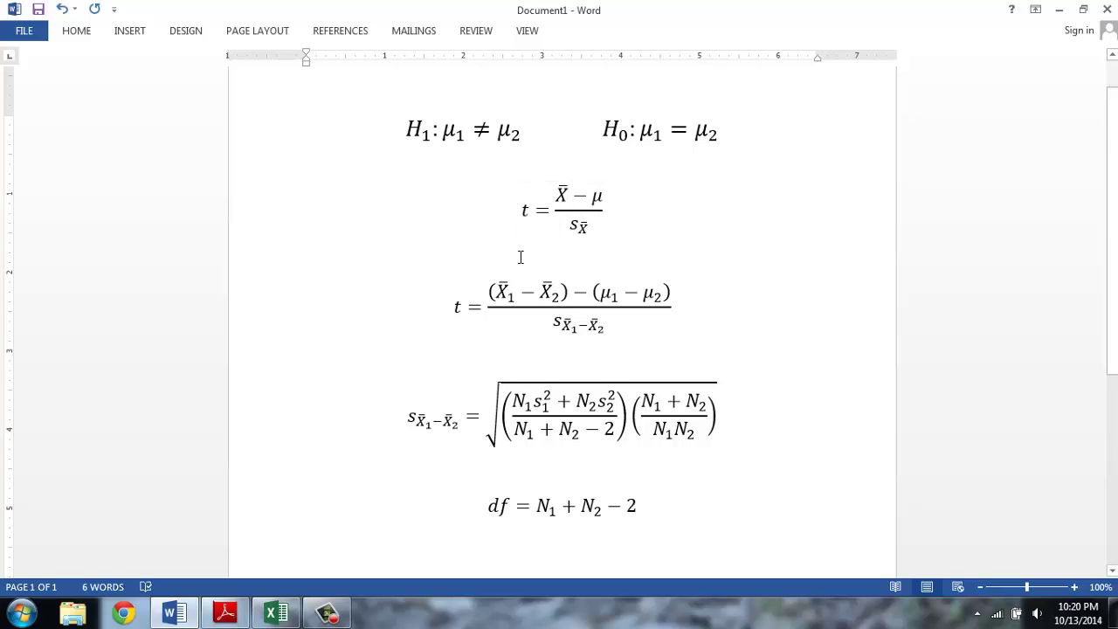
left_click_drag(491, 291, 569, 294)
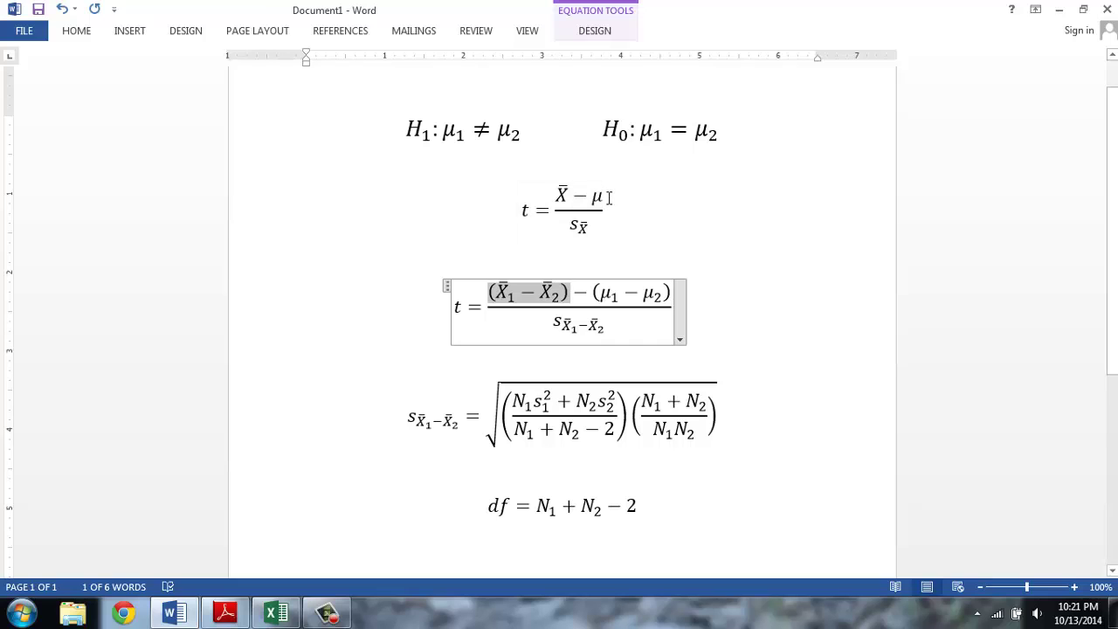
left_click_drag(594, 290, 672, 300)
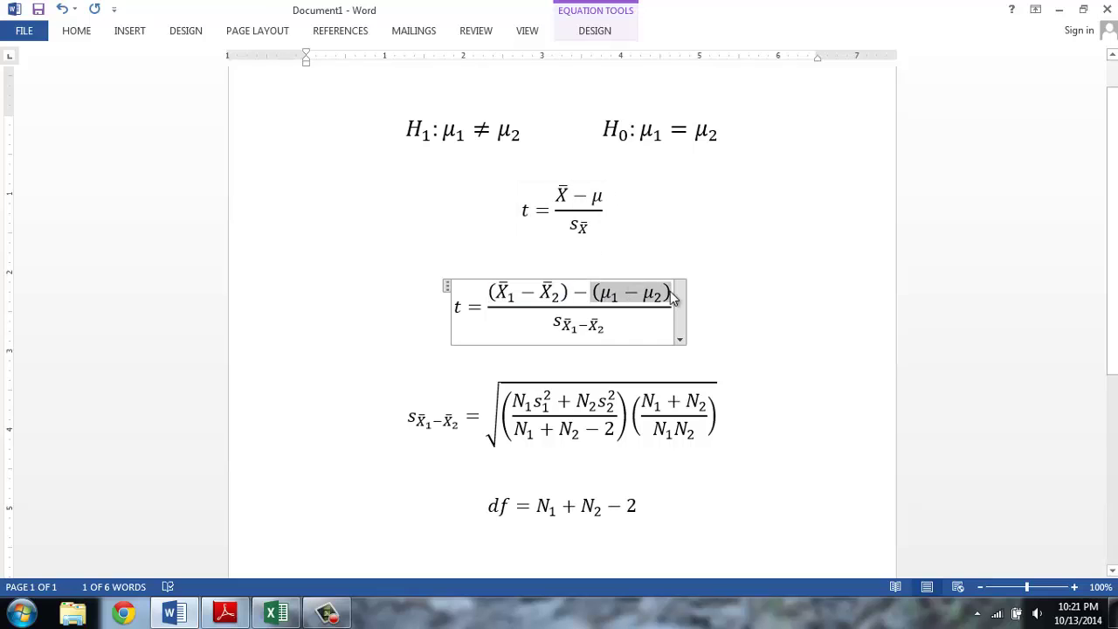
left_click(616, 325)
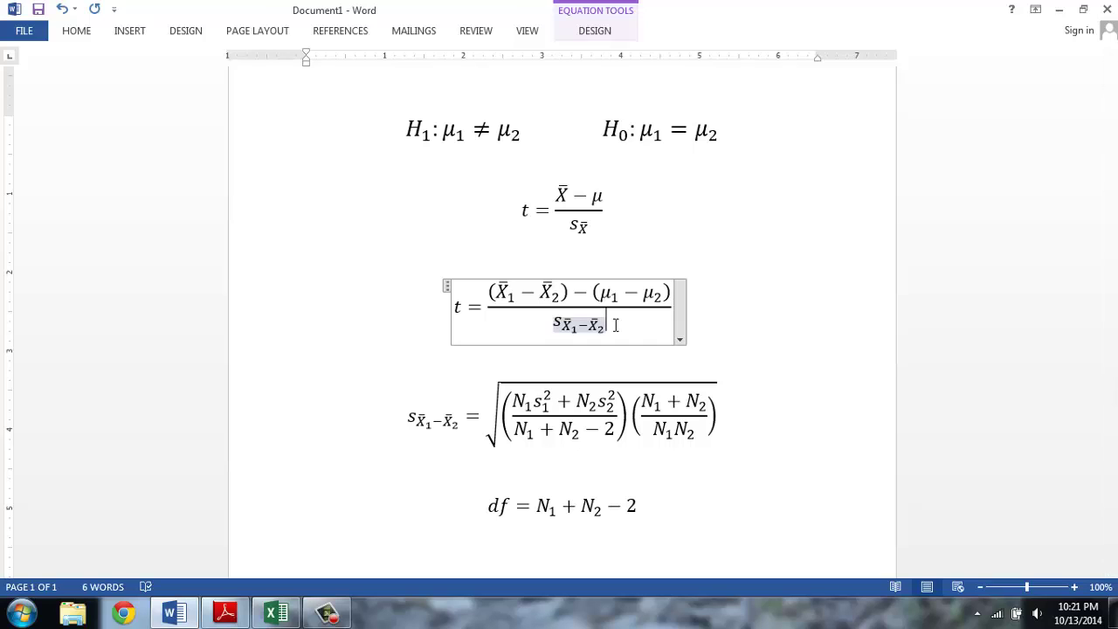
left_click(729, 296)
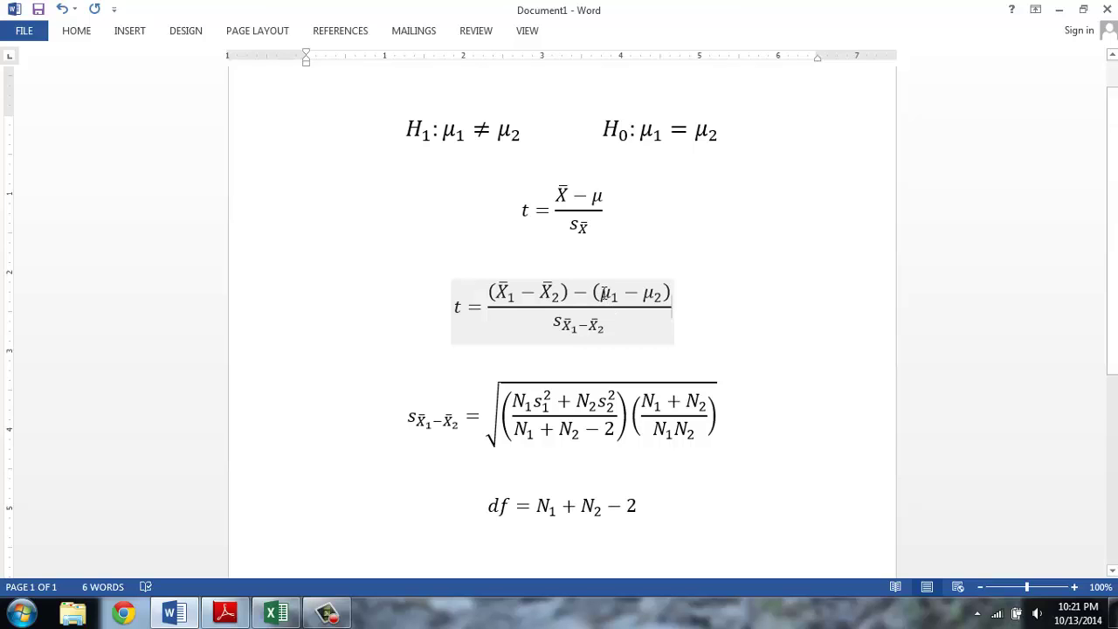
Step: Replace μ1 − μ2 with 0, then delete the − (0) term from the numerator
left_click_drag(601, 292, 655, 292)
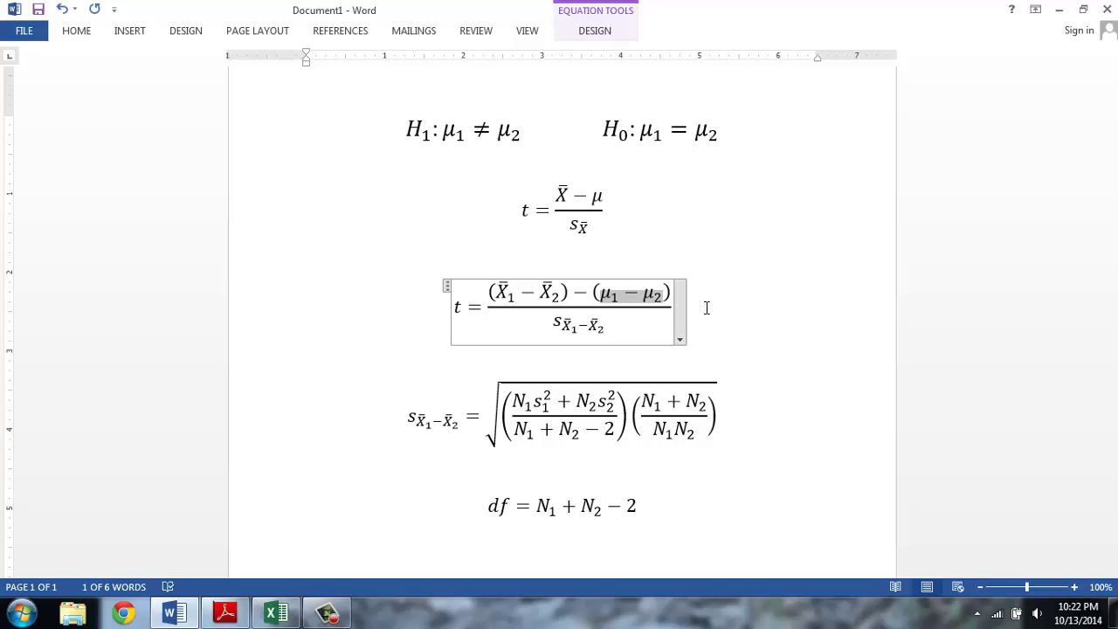
type("0")
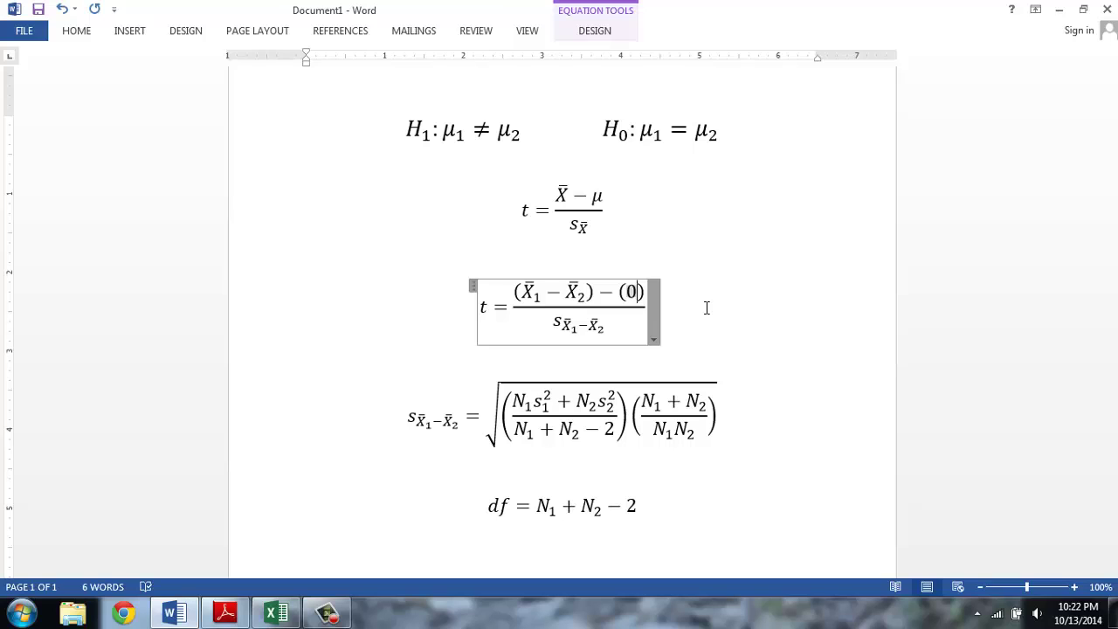
key("shift+Home")
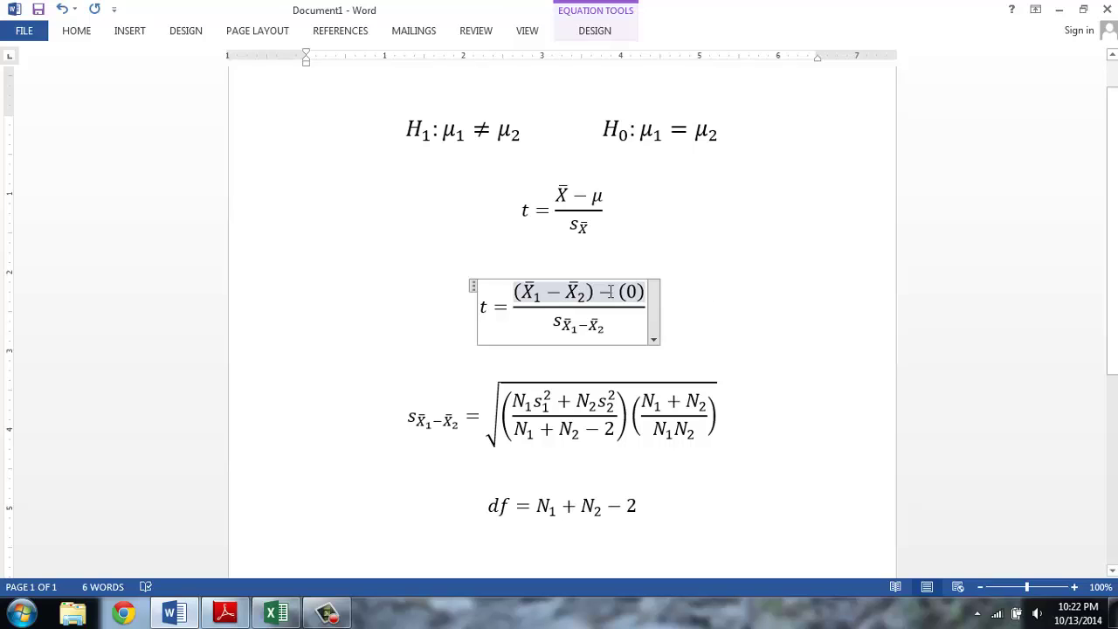
left_click_drag(600, 291, 645, 293)
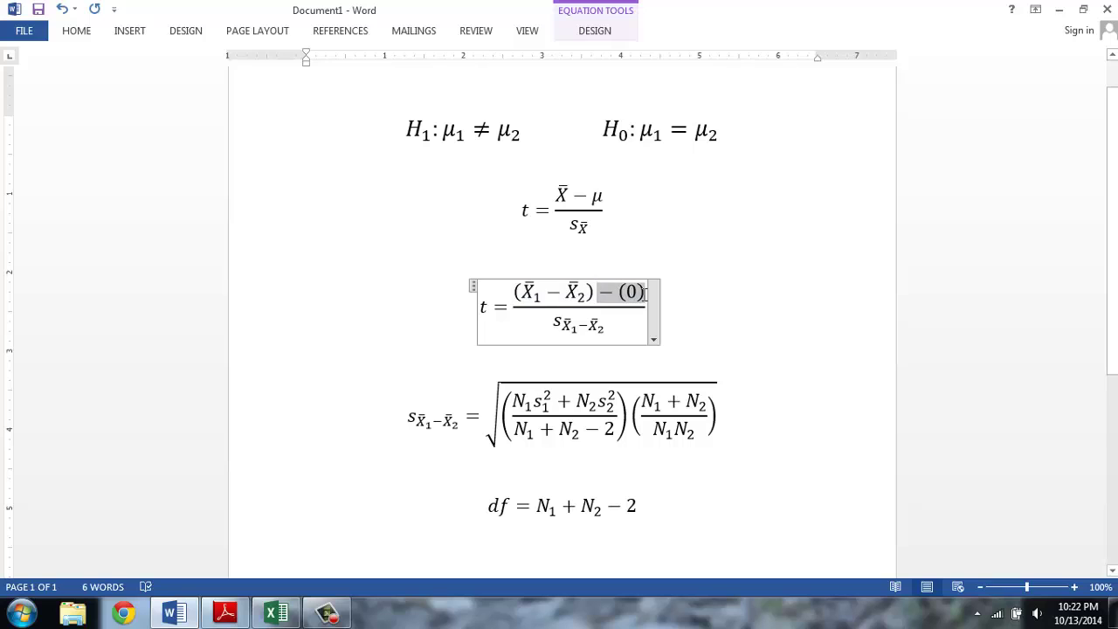
key("Delete")
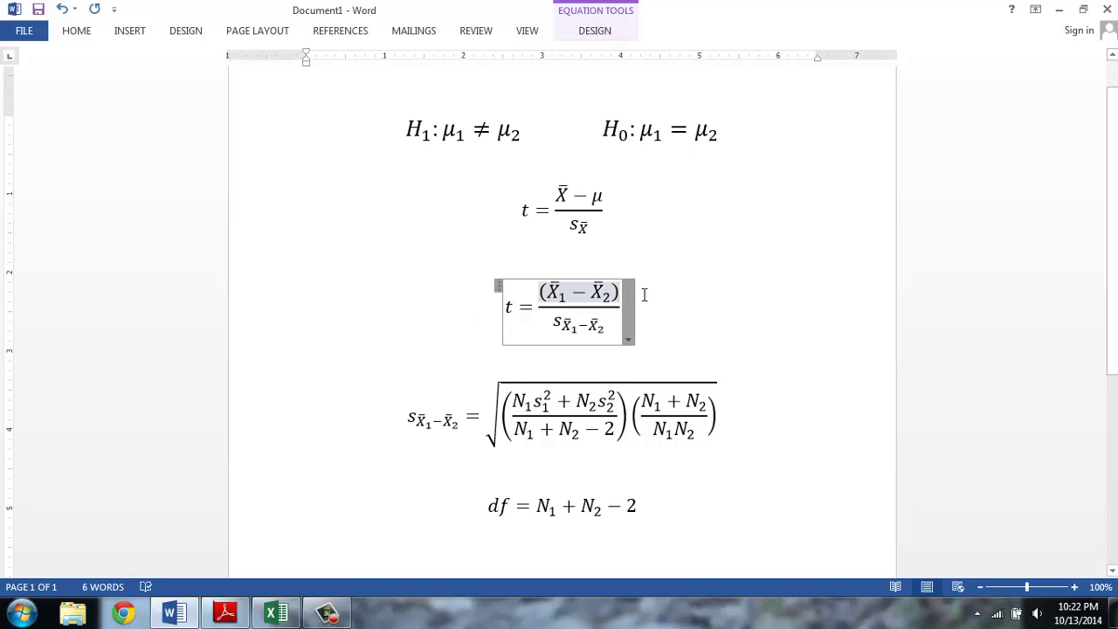
left_click(673, 310)
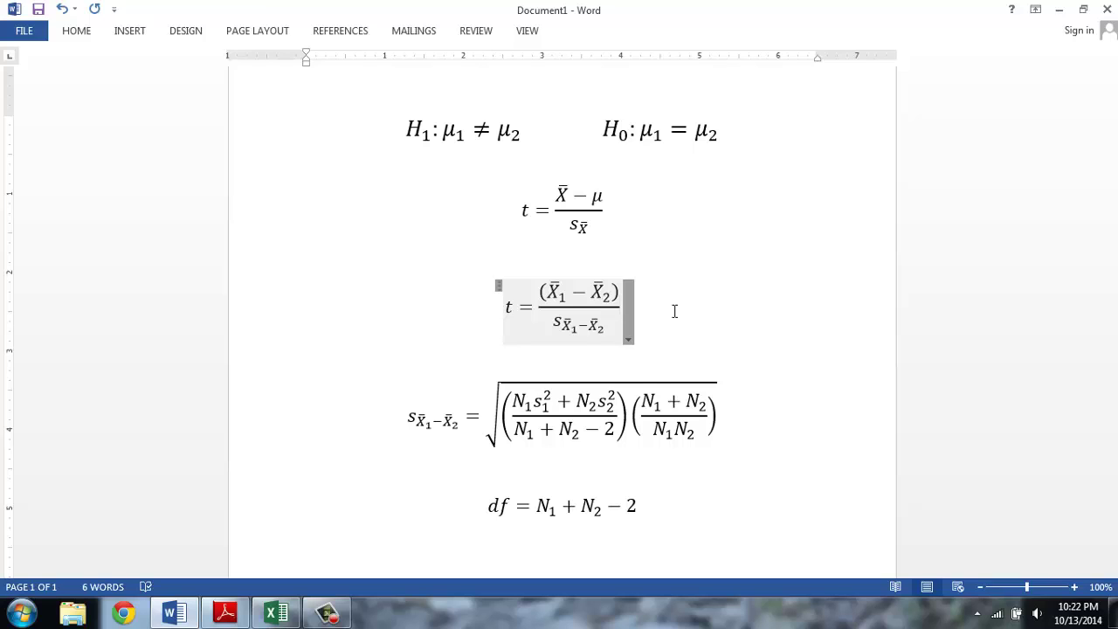
Step: Undo to remove the one-sample t formula, then switch to the Excel workbook with the scores
key("ctrl+z")
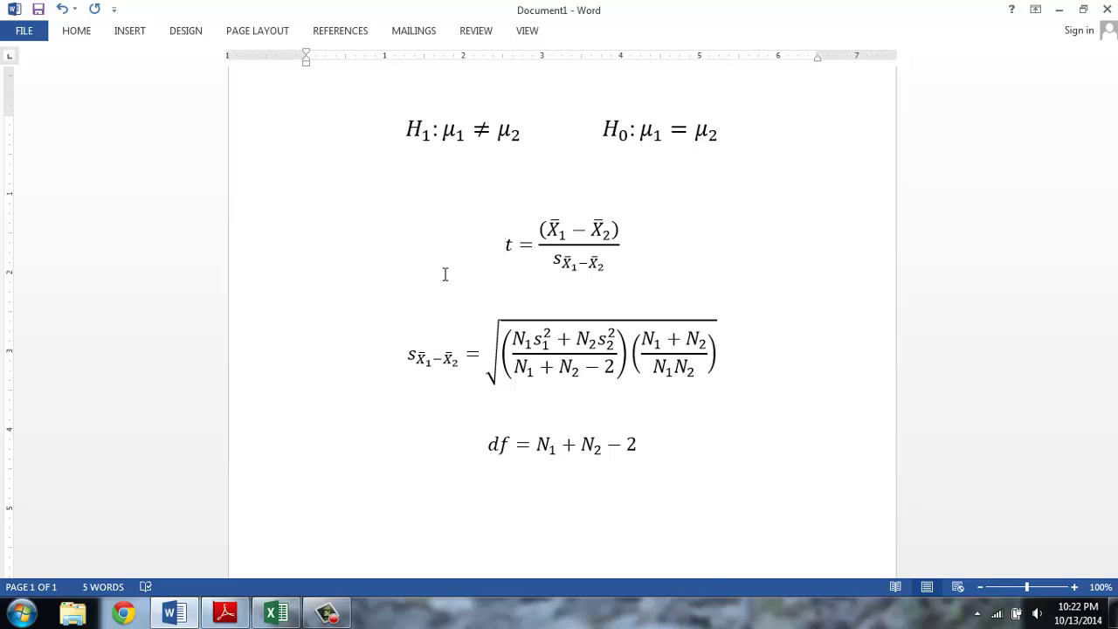
left_click(719, 353)
key("alt+Tab")
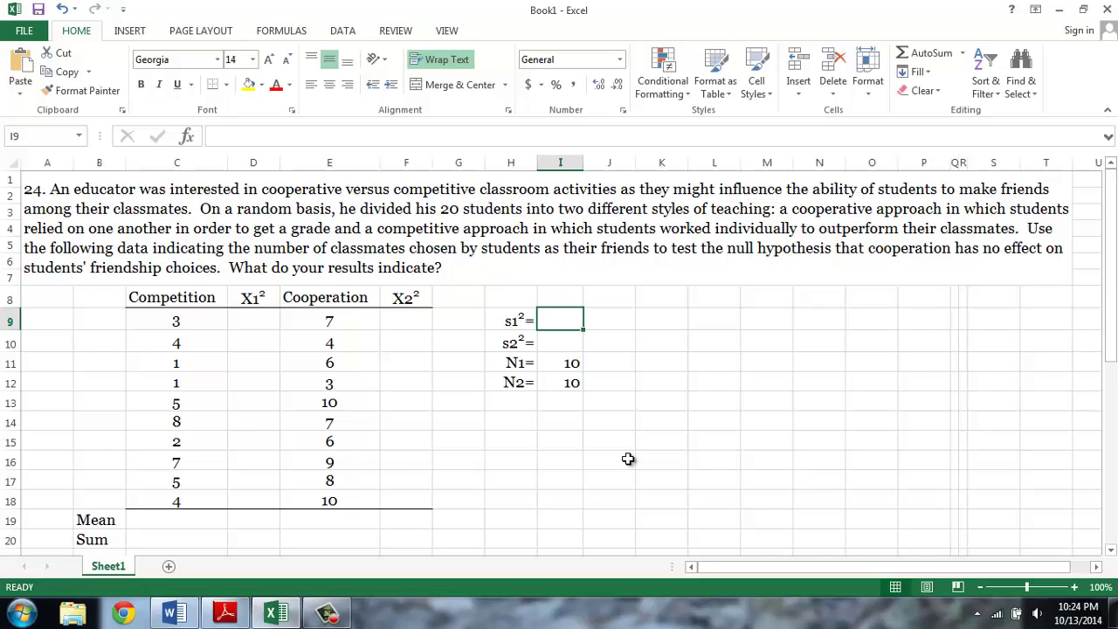
left_click(153, 321)
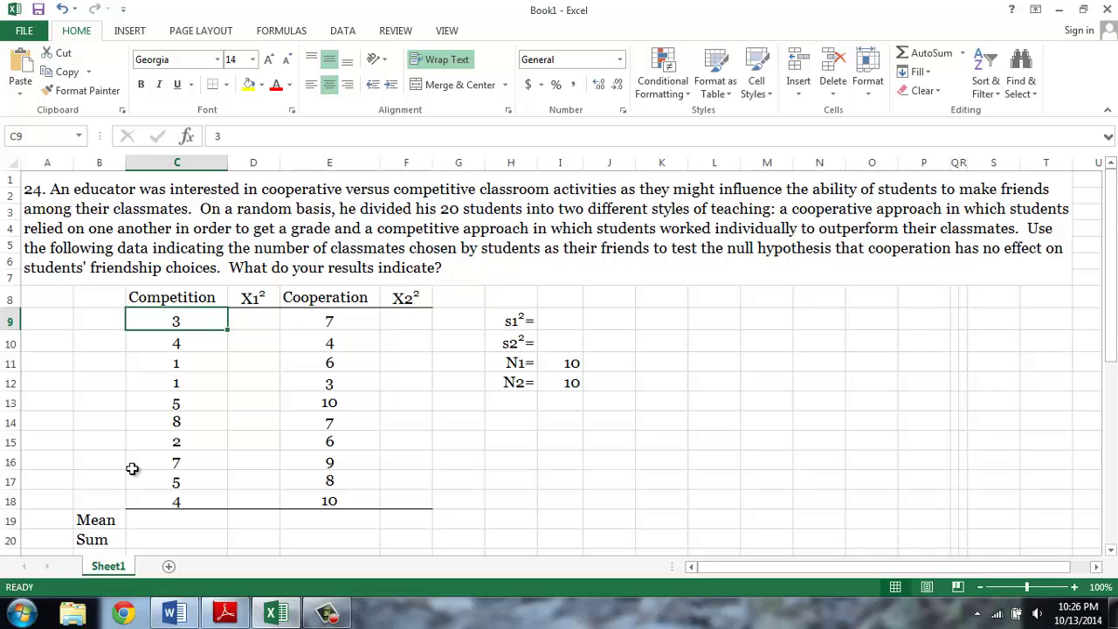
Step: Enter =AVERAGE(C9:C18) in C19 for the Competition mean of 4
left_click(155, 519)
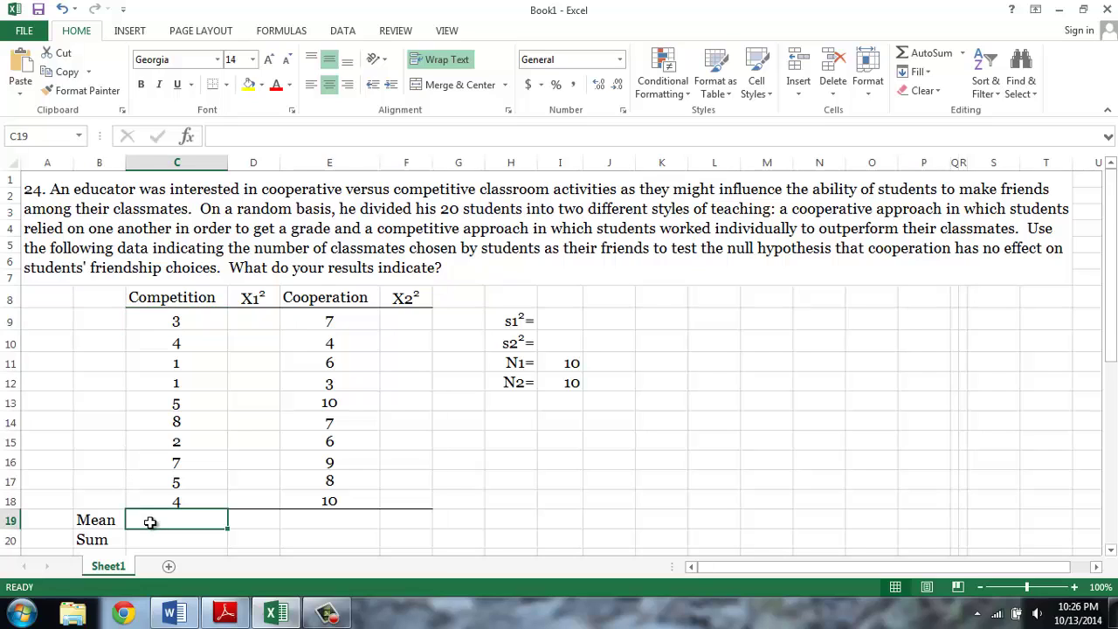
left_click(186, 137)
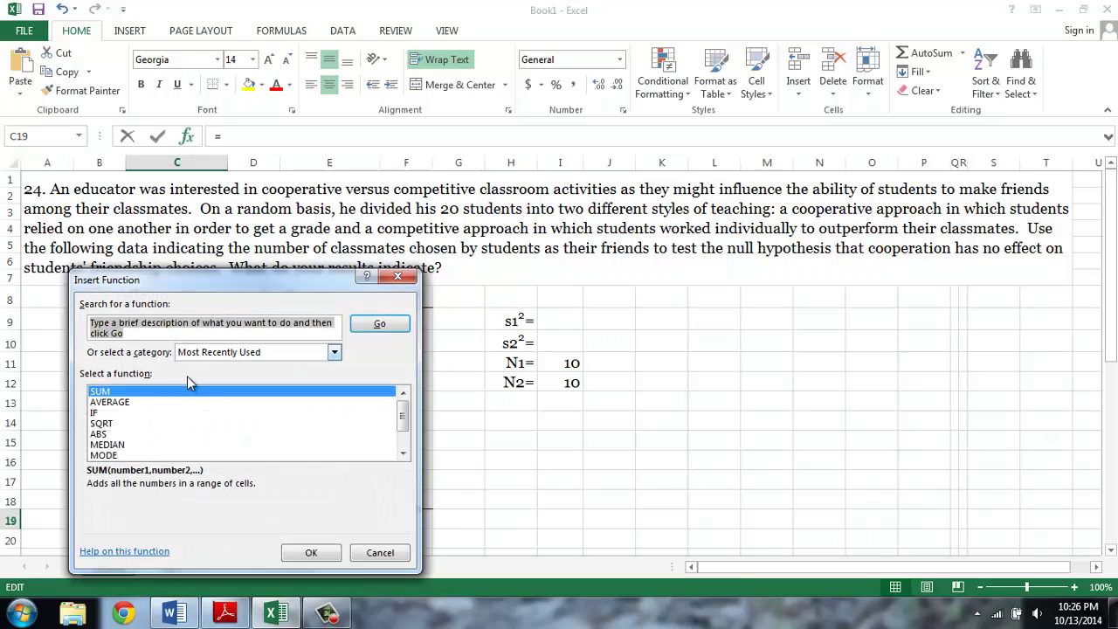
left_click(137, 401)
left_click(309, 548)
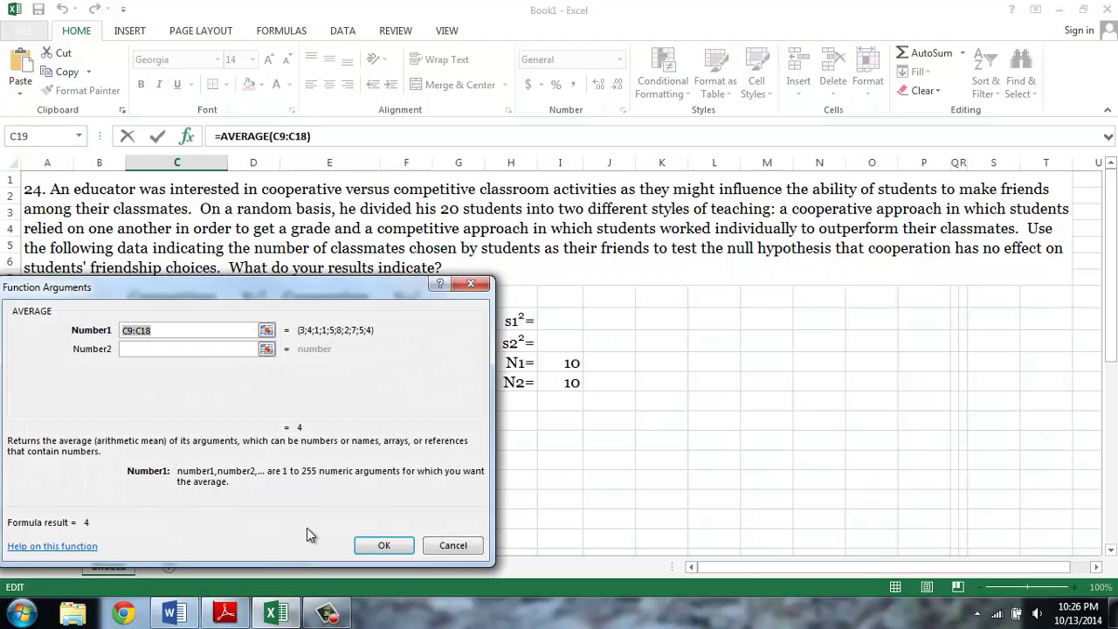
left_click_drag(384, 287, 910, 219)
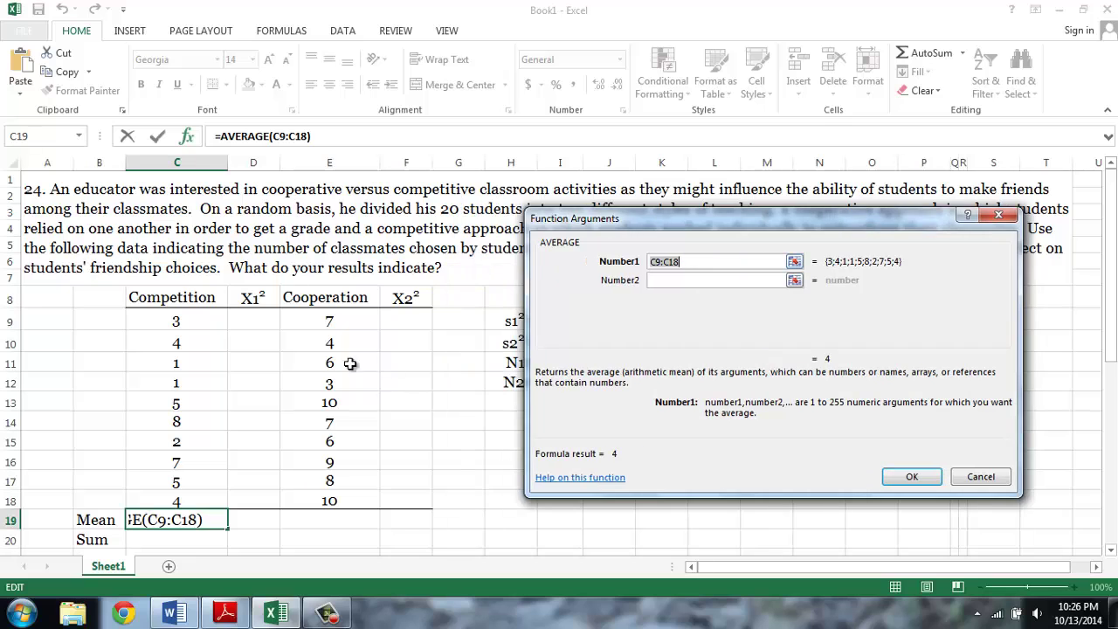
left_click_drag(191, 323, 191, 497)
key("Return")
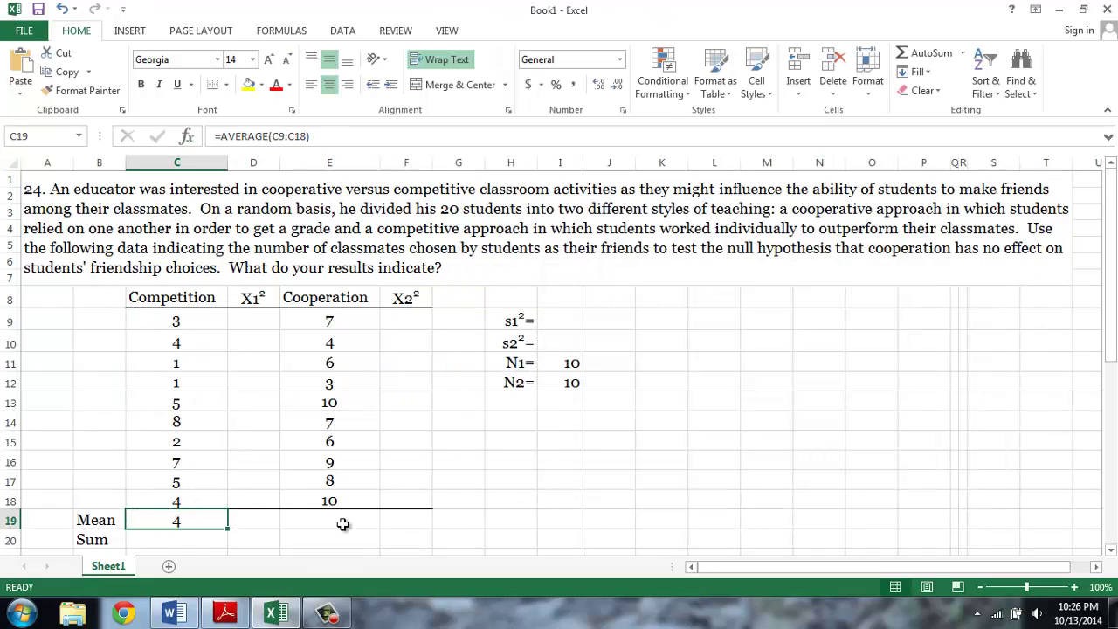
Step: Enter =AVERAGE(E9:E18) in E19 for the Cooperation mean of 7
left_click(341, 521)
left_click(186, 136)
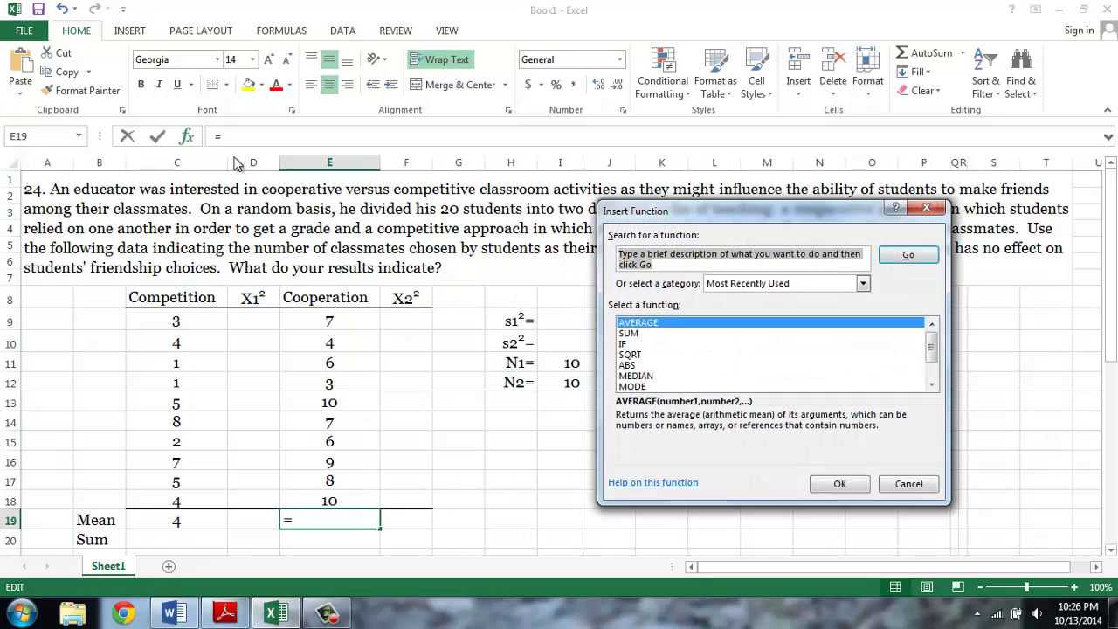
left_click(839, 483)
left_click_drag(349, 320, 349, 499)
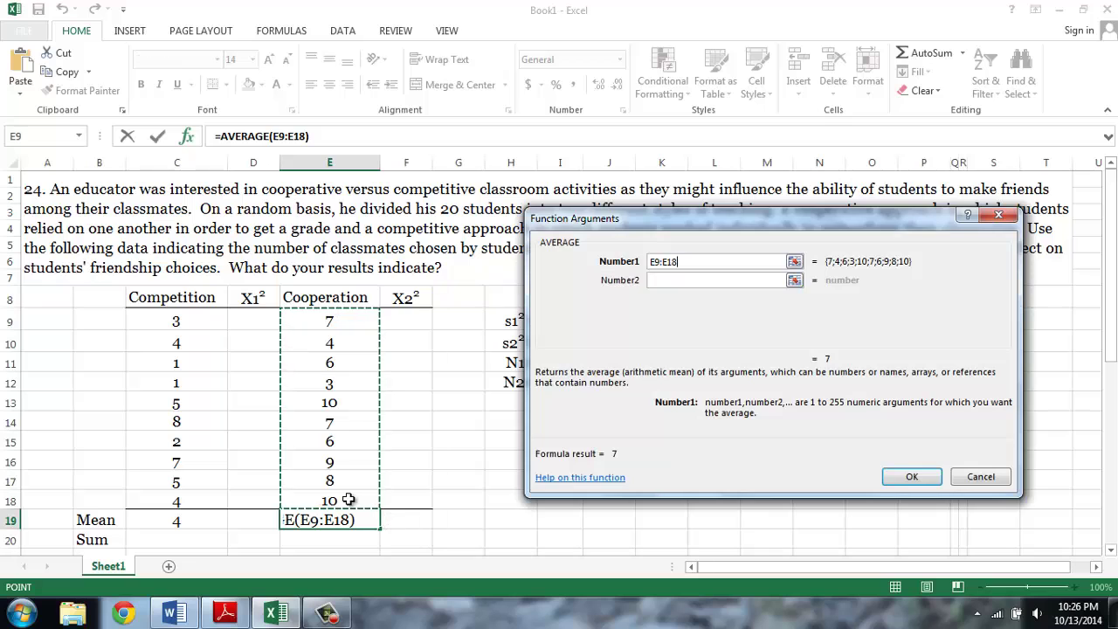
key("Return")
left_click(204, 524)
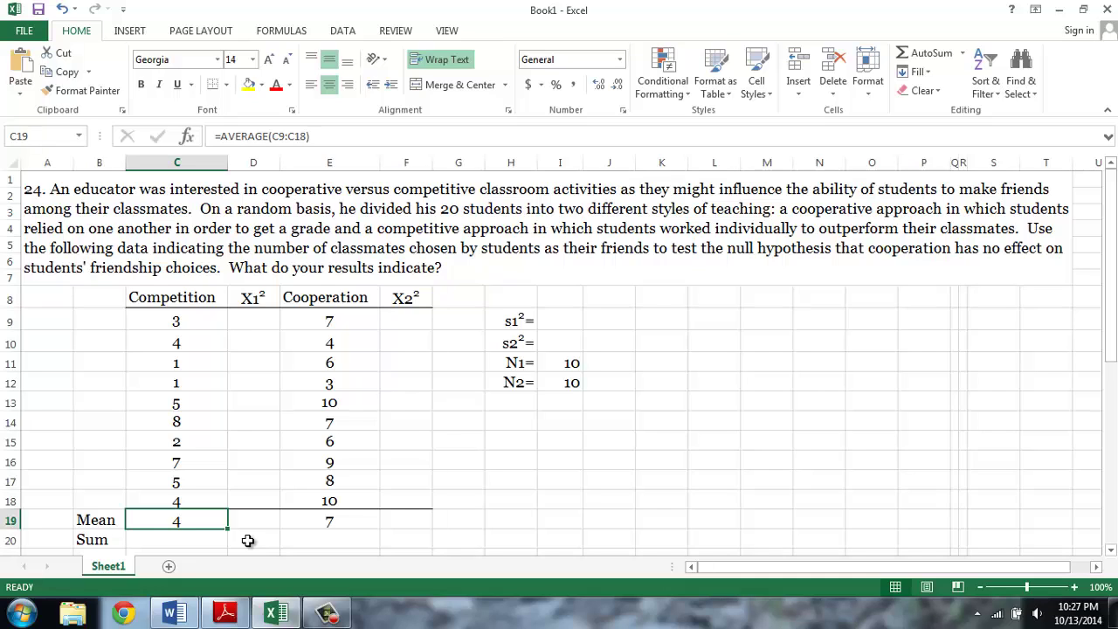
Step: Enter =C9^2 in D9 and fill it down through D18 for the X1² column
left_click(251, 327)
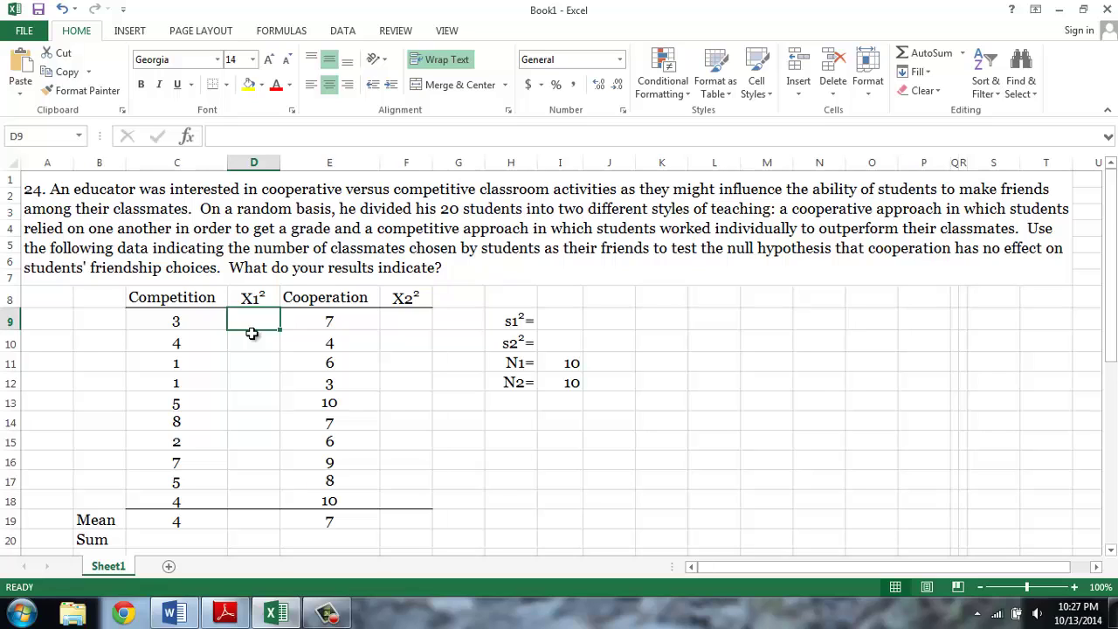
type("=")
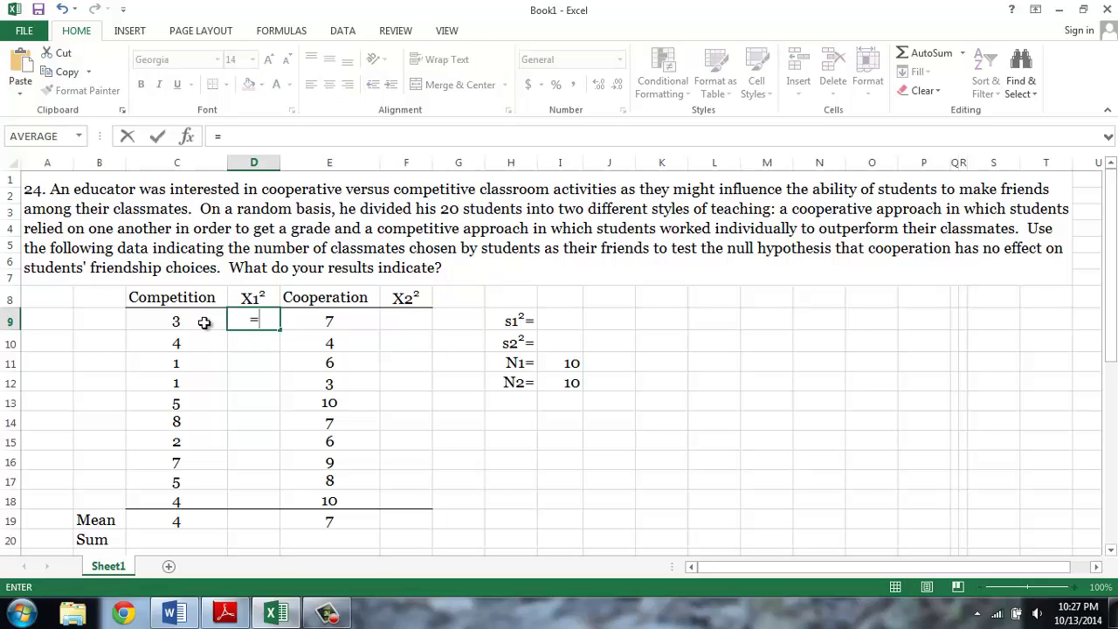
left_click(203, 323)
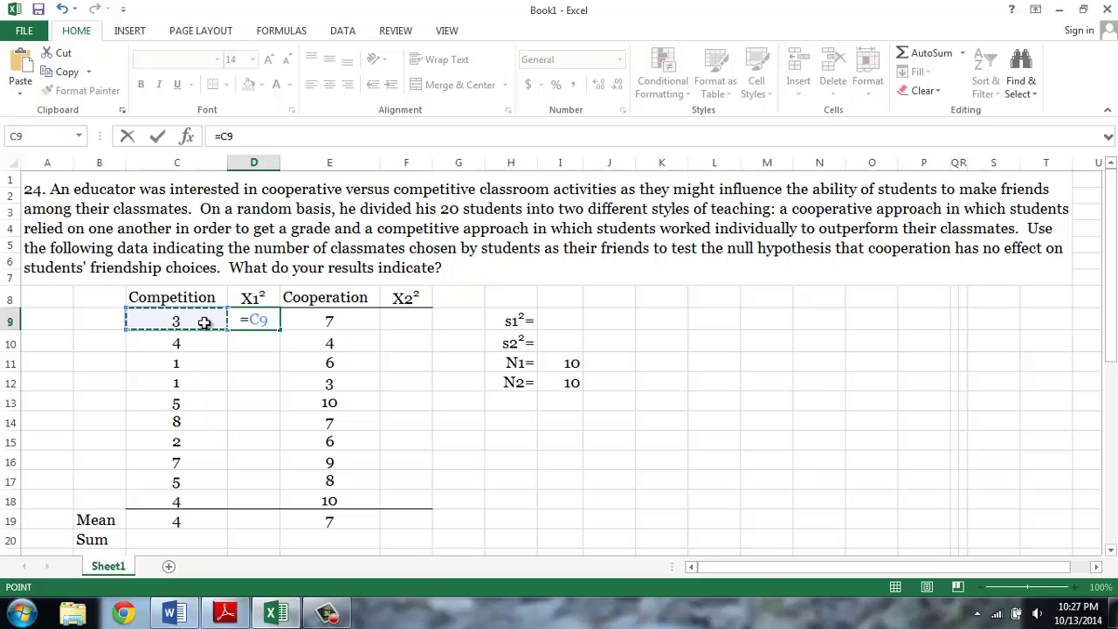
type("^2")
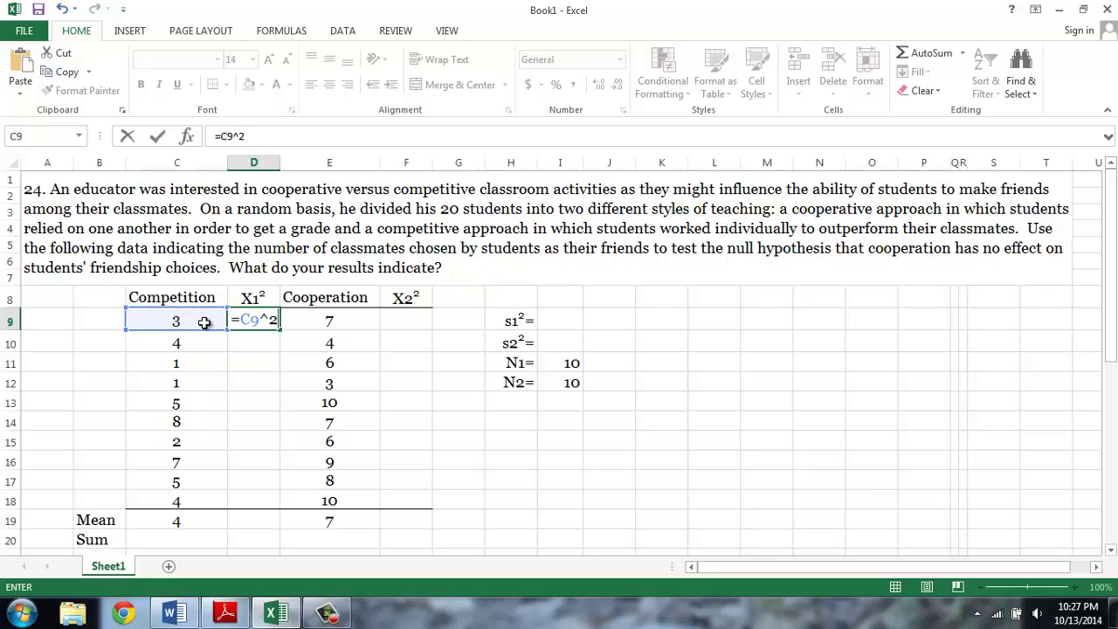
key("Return")
left_click(273, 321)
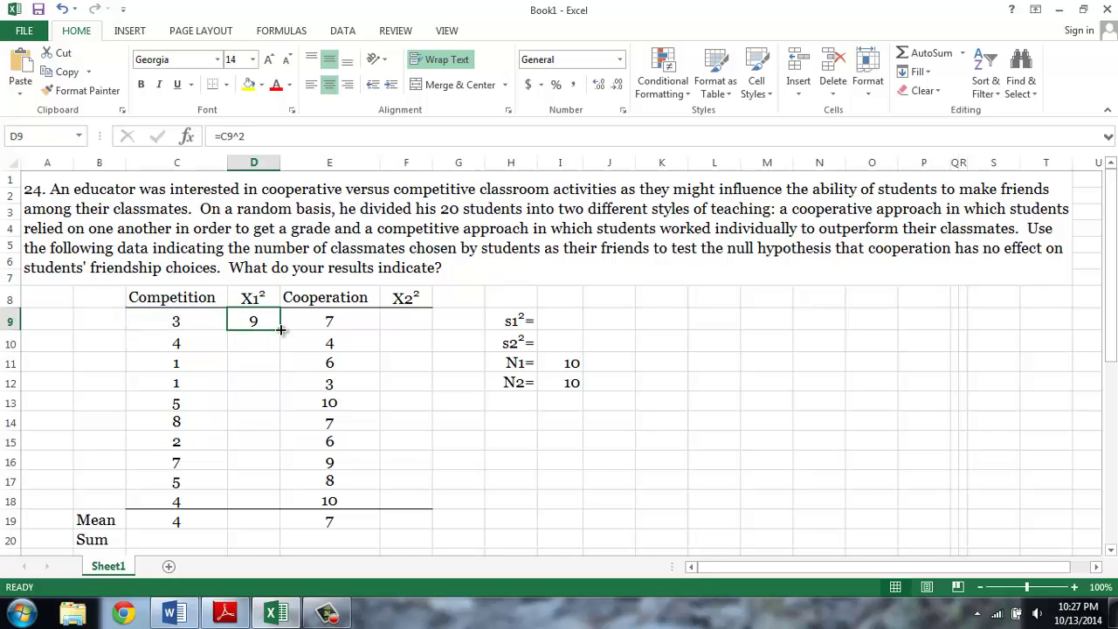
left_click_drag(280, 328, 274, 511)
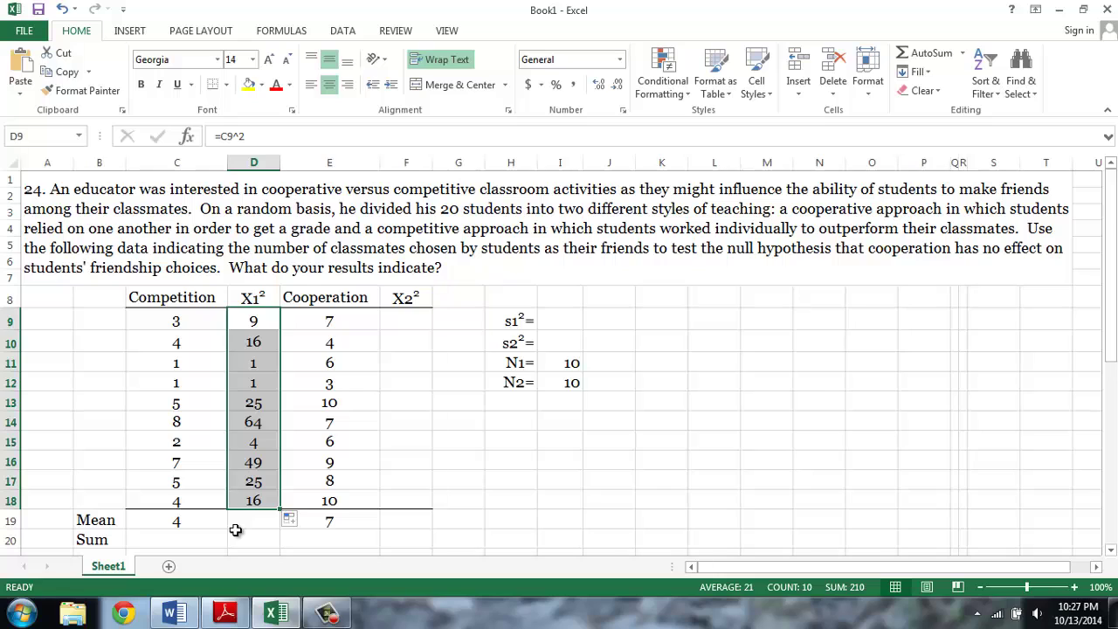
Step: Enter =E9^2 in F9 and fill it down through F18 for the X2² column
left_click(404, 323)
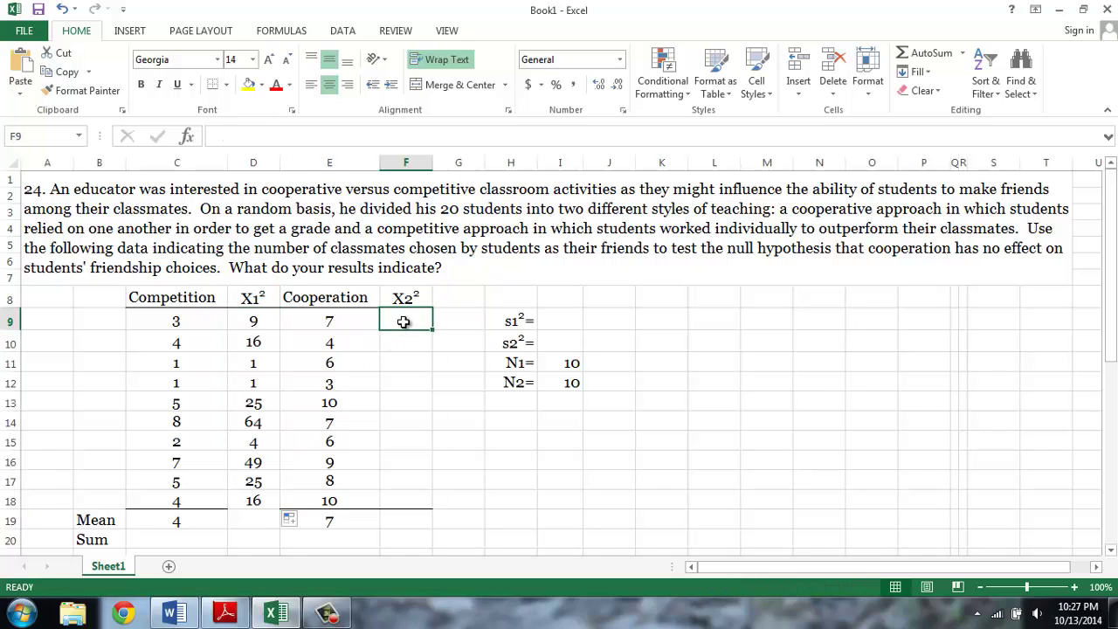
type("=")
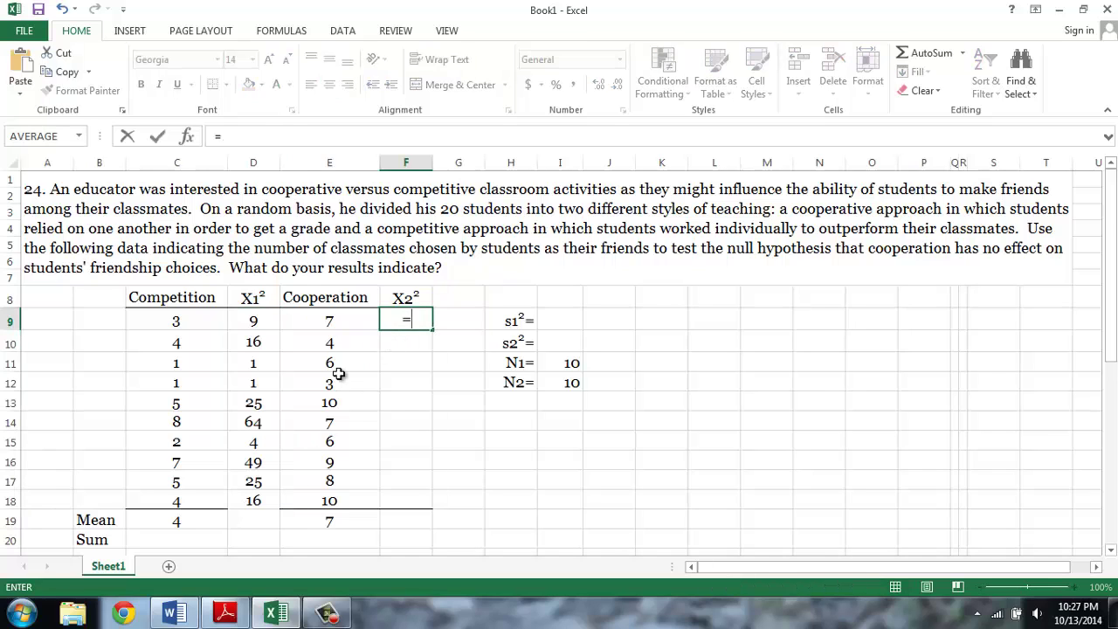
left_click(338, 320)
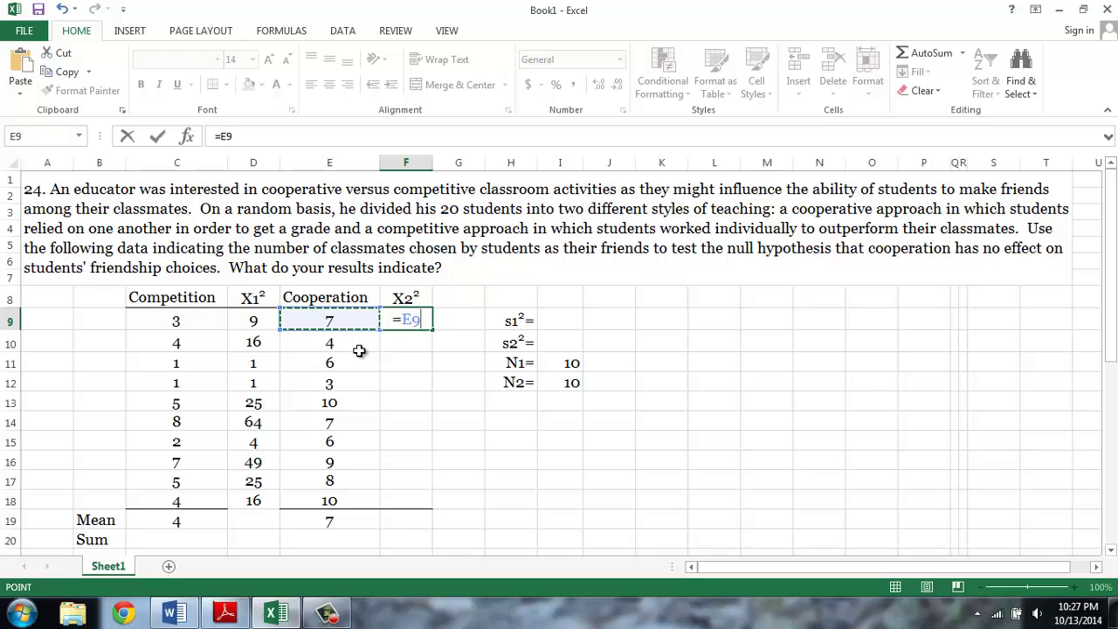
type("^2")
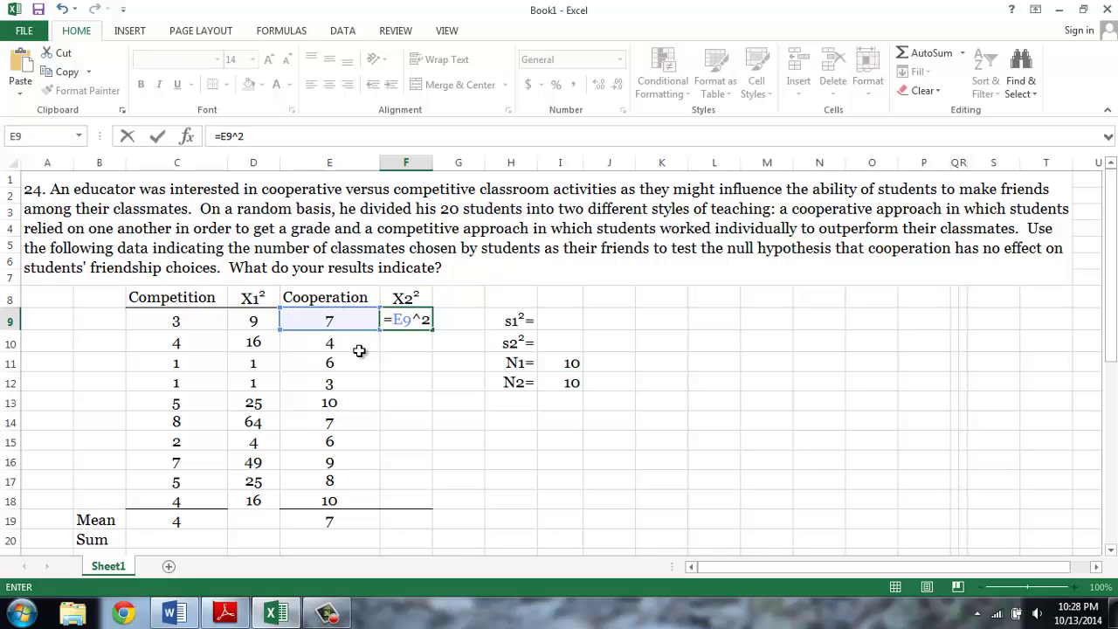
key("Return")
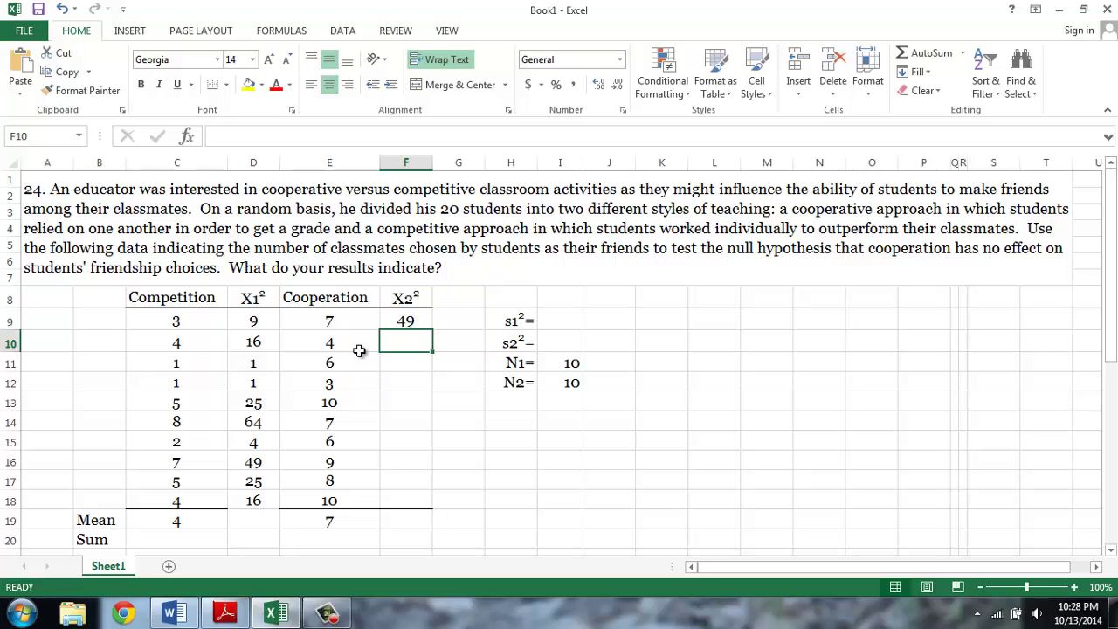
left_click(407, 319)
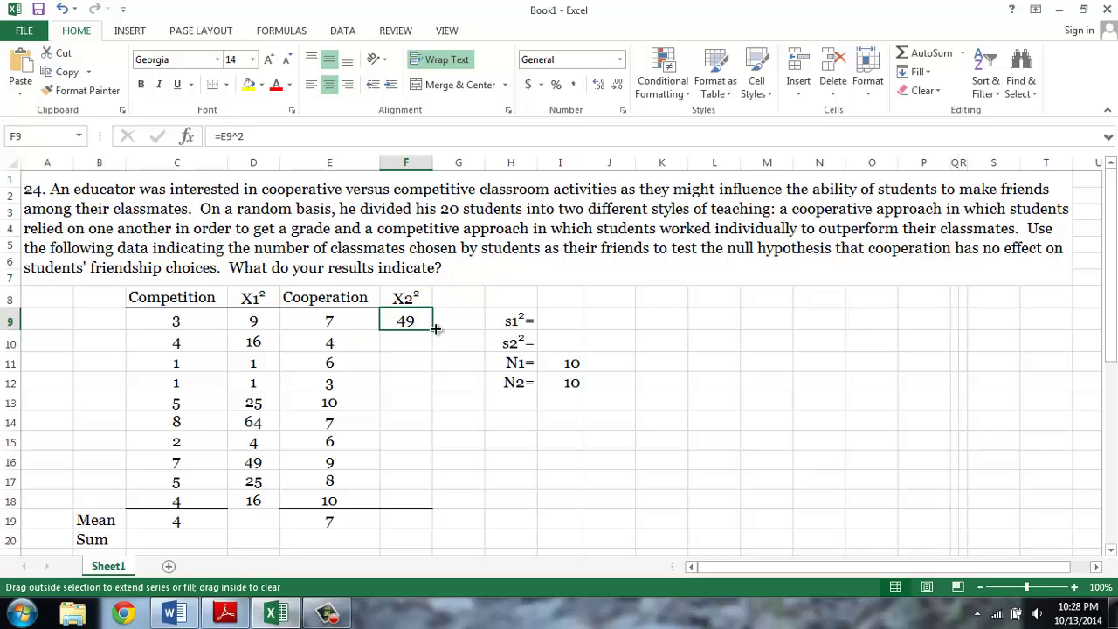
left_click_drag(435, 329, 420, 510)
left_click(252, 539)
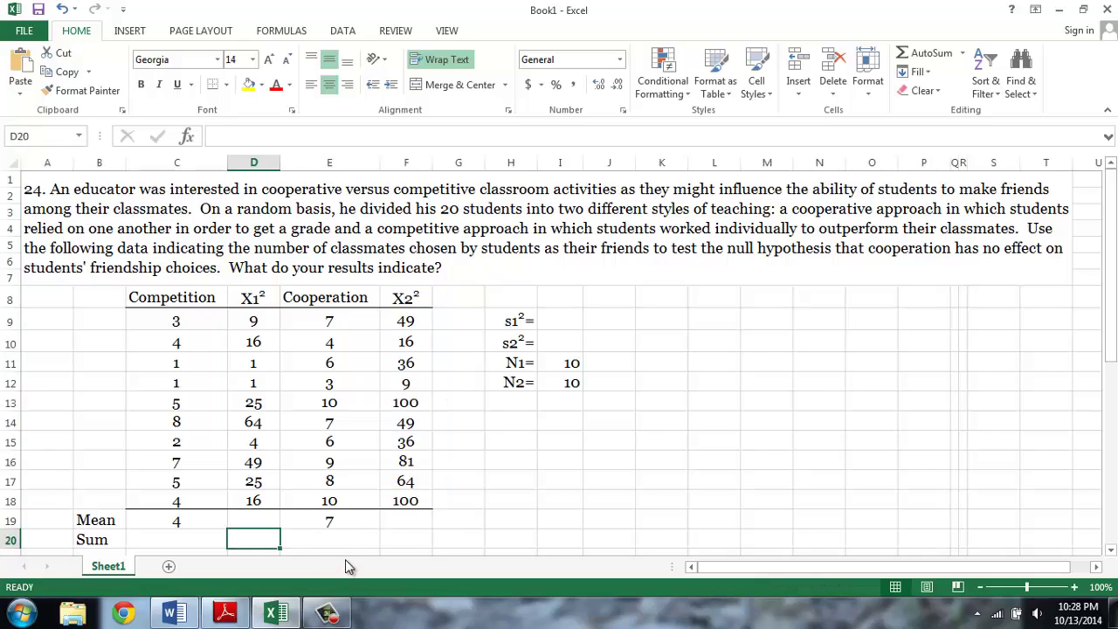
Step: Sum D9:D18 with SUM in D20, giving ΣX1² of 210
left_click(187, 138)
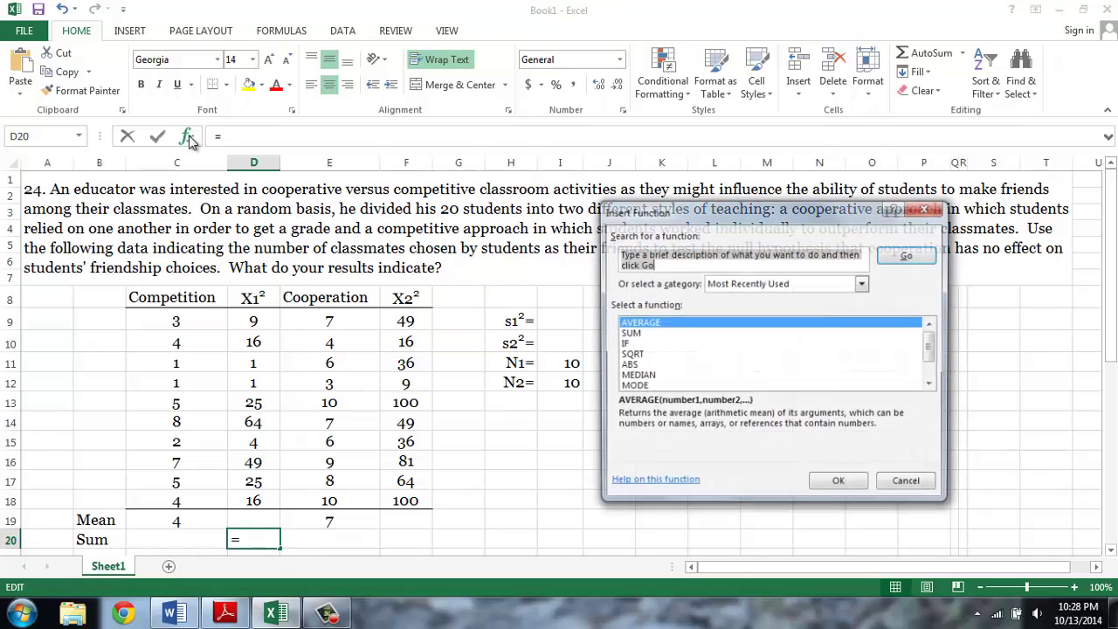
left_click(629, 334)
left_click(835, 484)
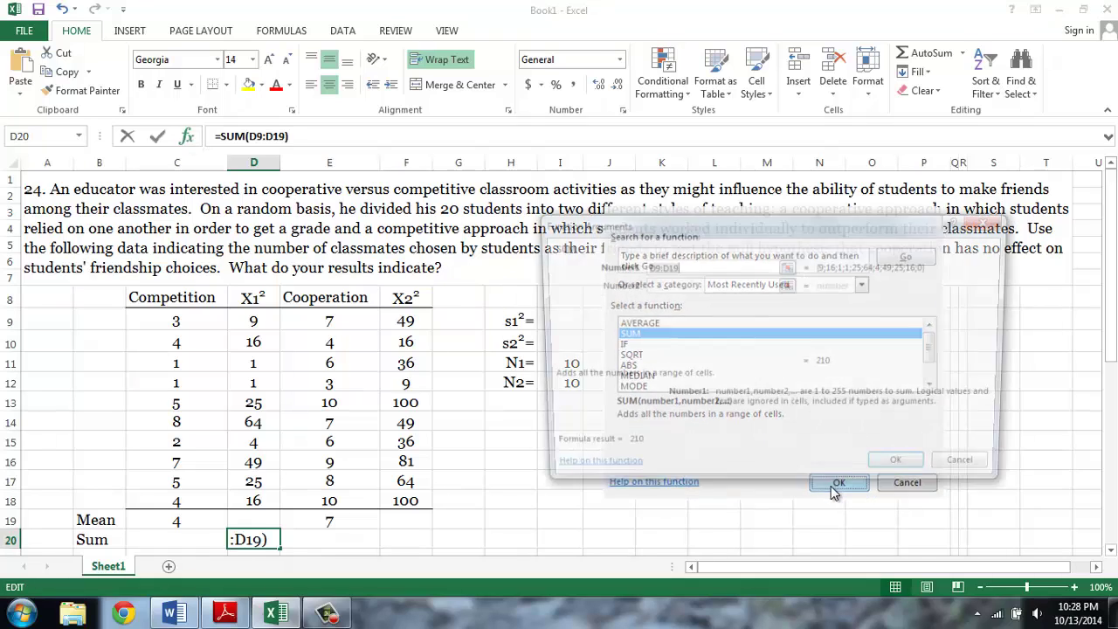
left_click_drag(251, 318, 258, 503)
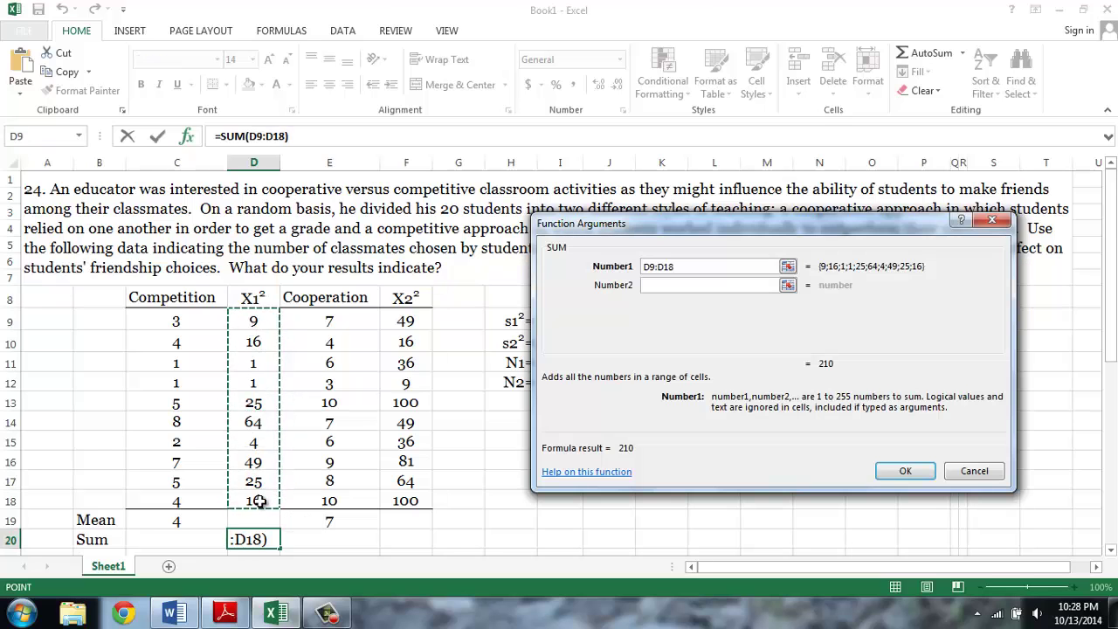
key("Return")
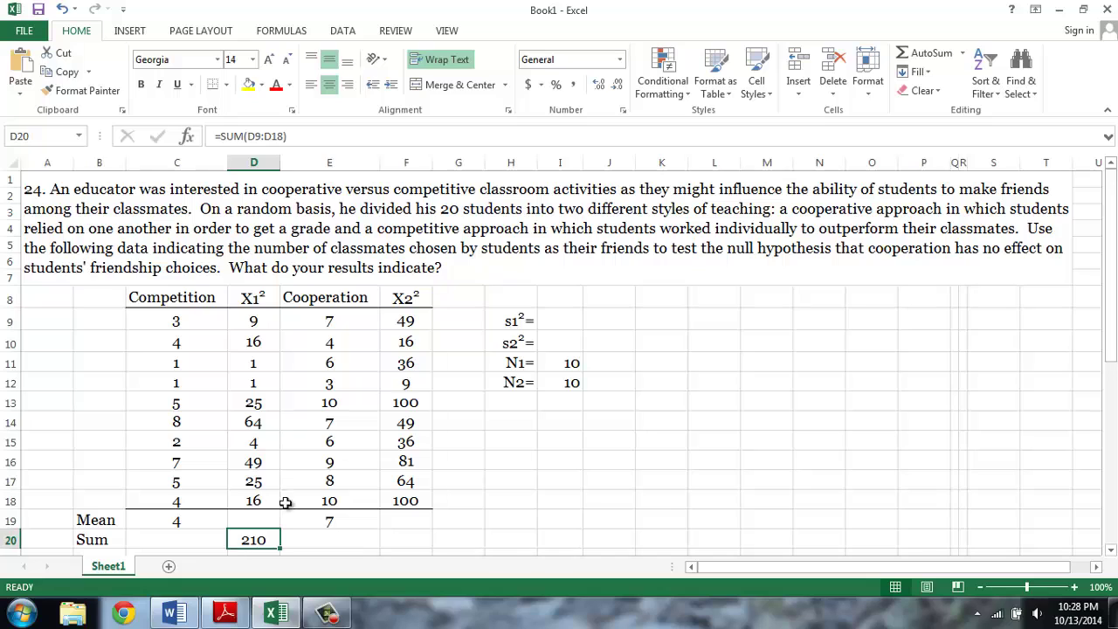
Step: Sum F9:F18 with SUM in F20, giving ΣX2² of 540
left_click(414, 540)
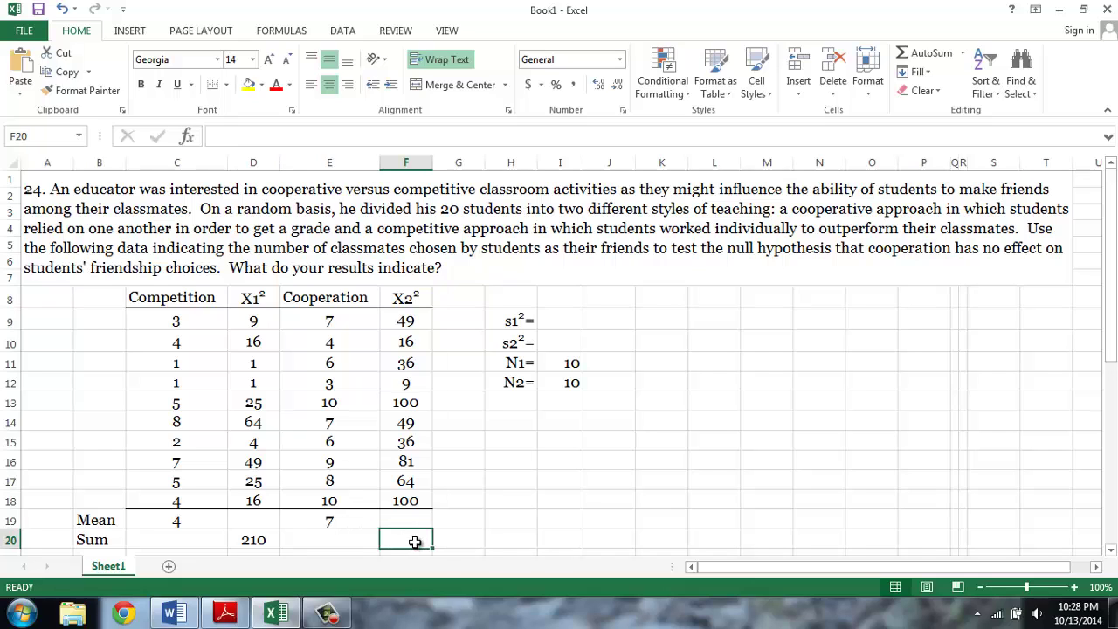
left_click(187, 136)
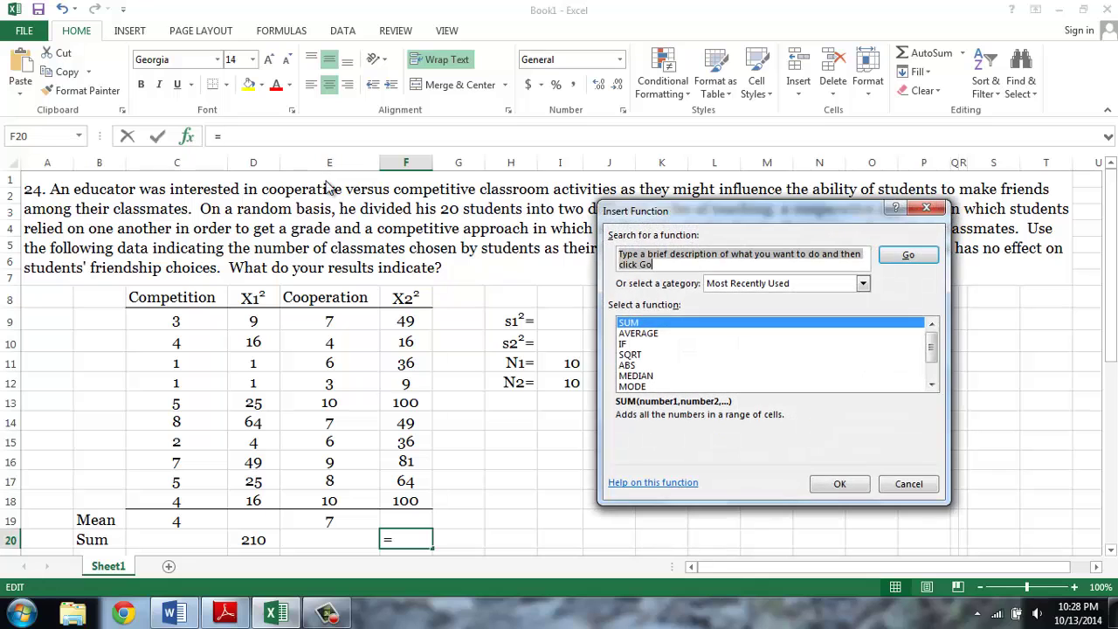
left_click(836, 486)
left_click_drag(407, 318, 408, 505)
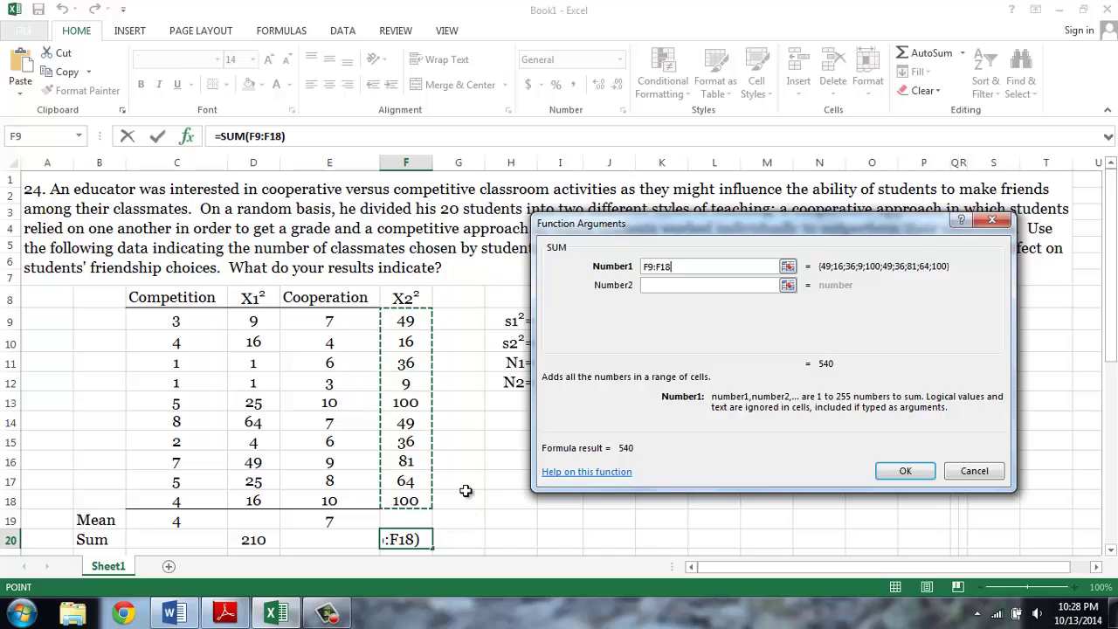
key("Return")
left_click(560, 320)
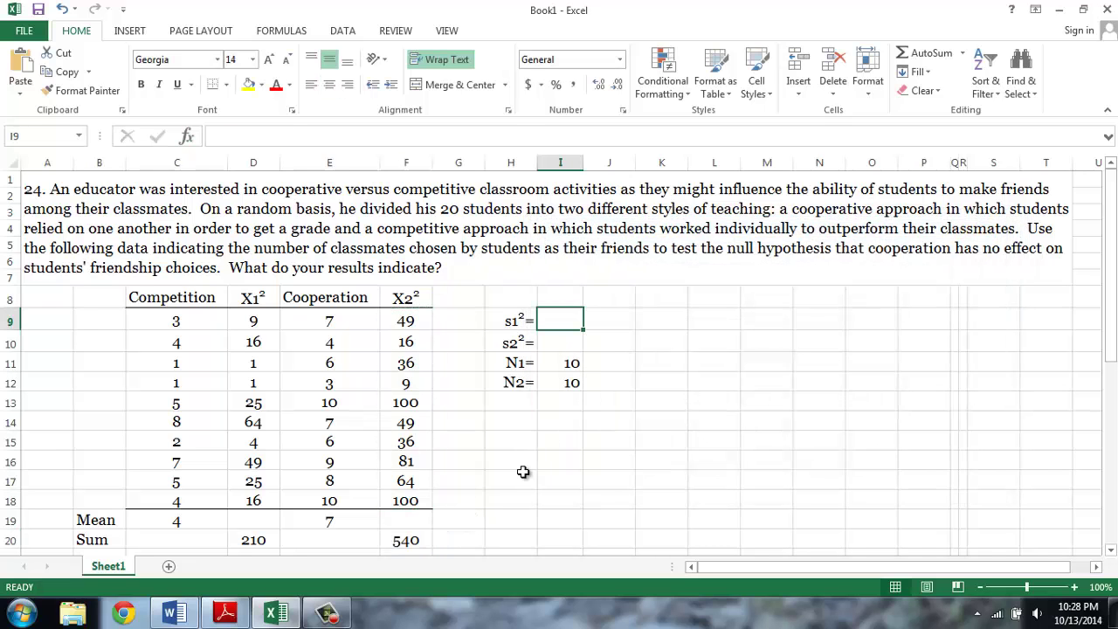
Step: Enter =(D20/I11)-C19^2 in I9, giving an s1² of 5
type("=(")
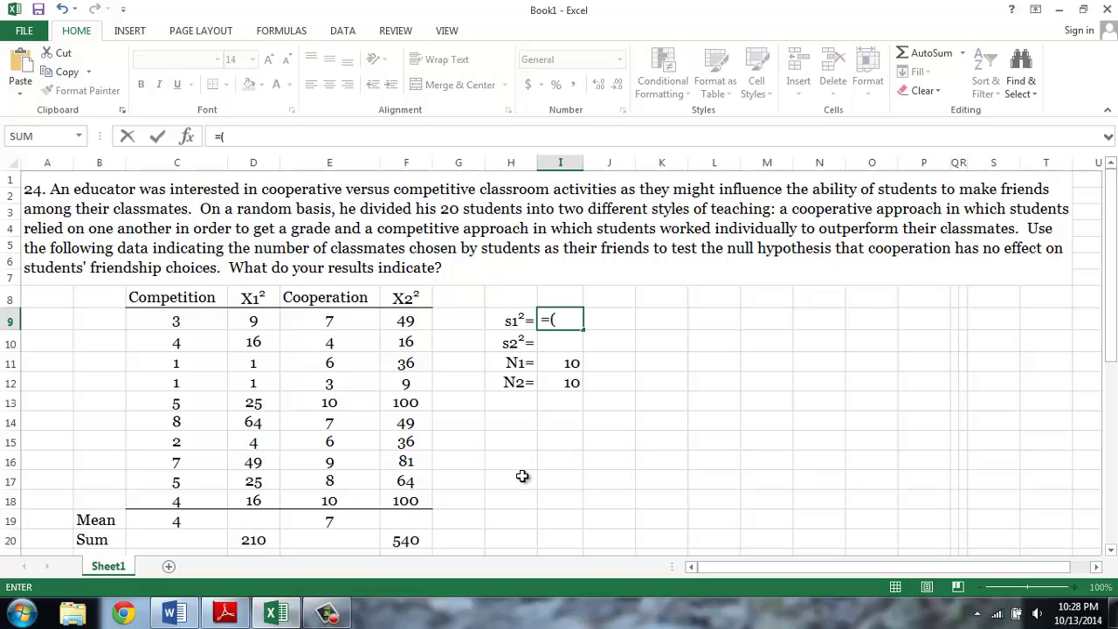
left_click(254, 542)
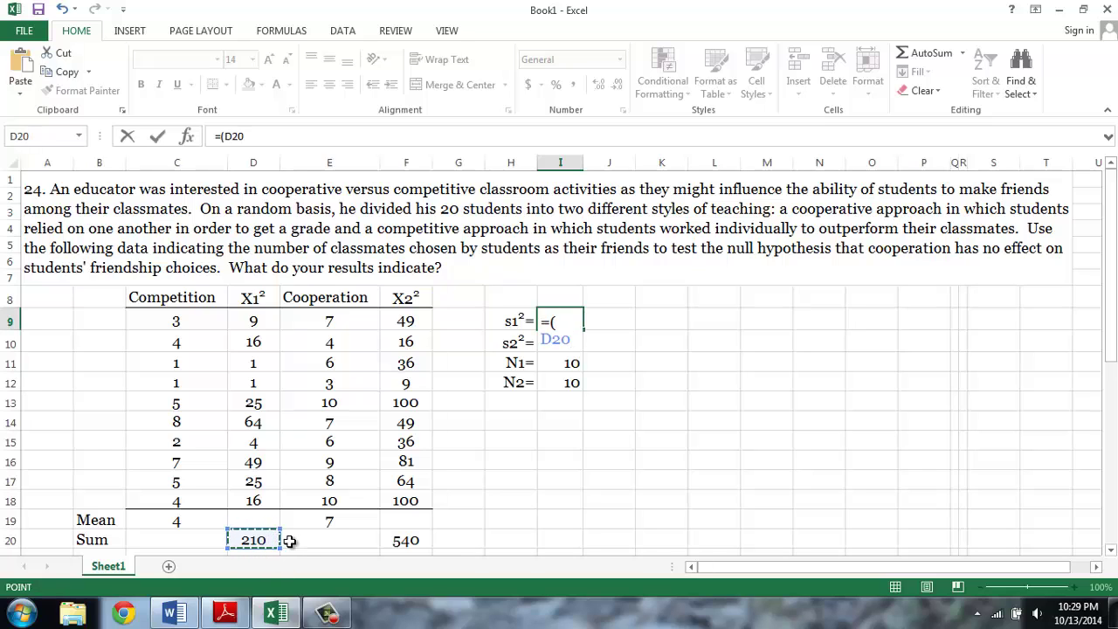
type("/")
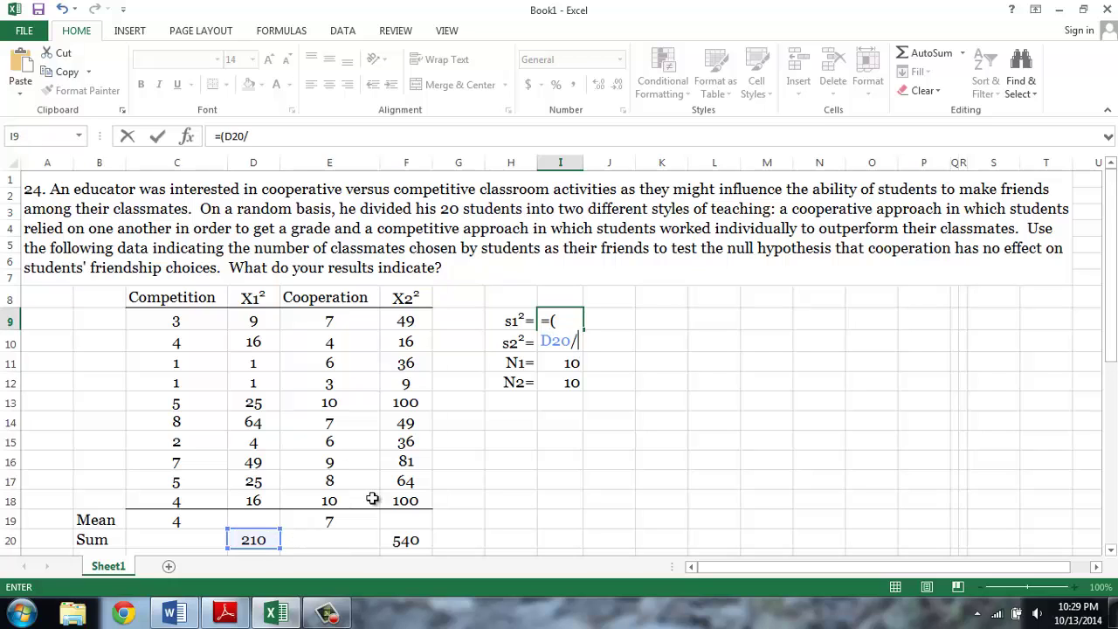
left_click(547, 365)
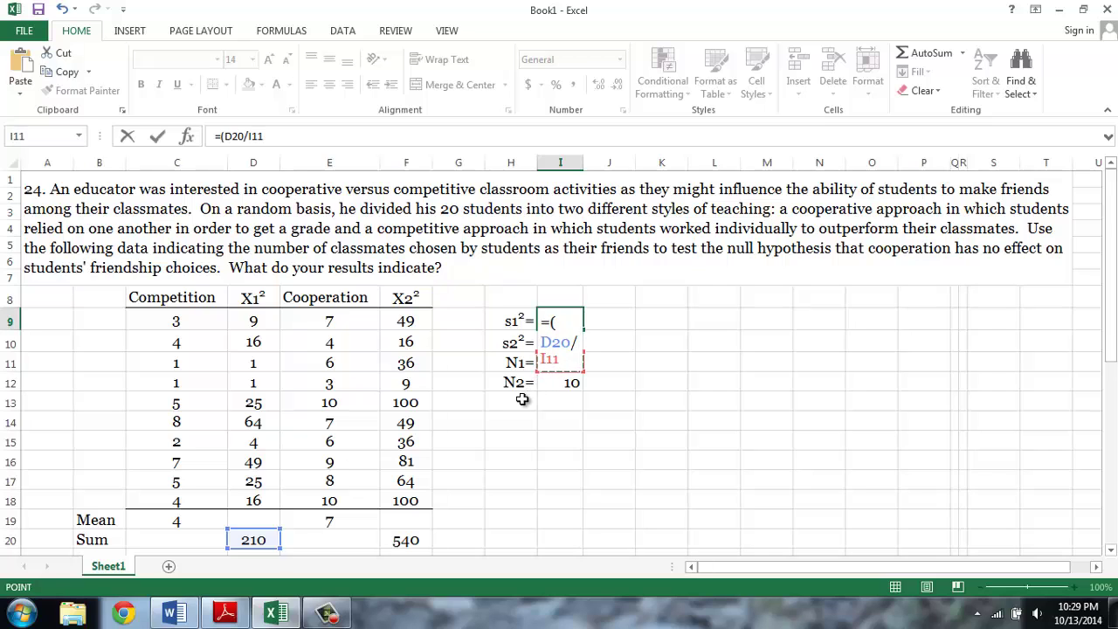
type(")-")
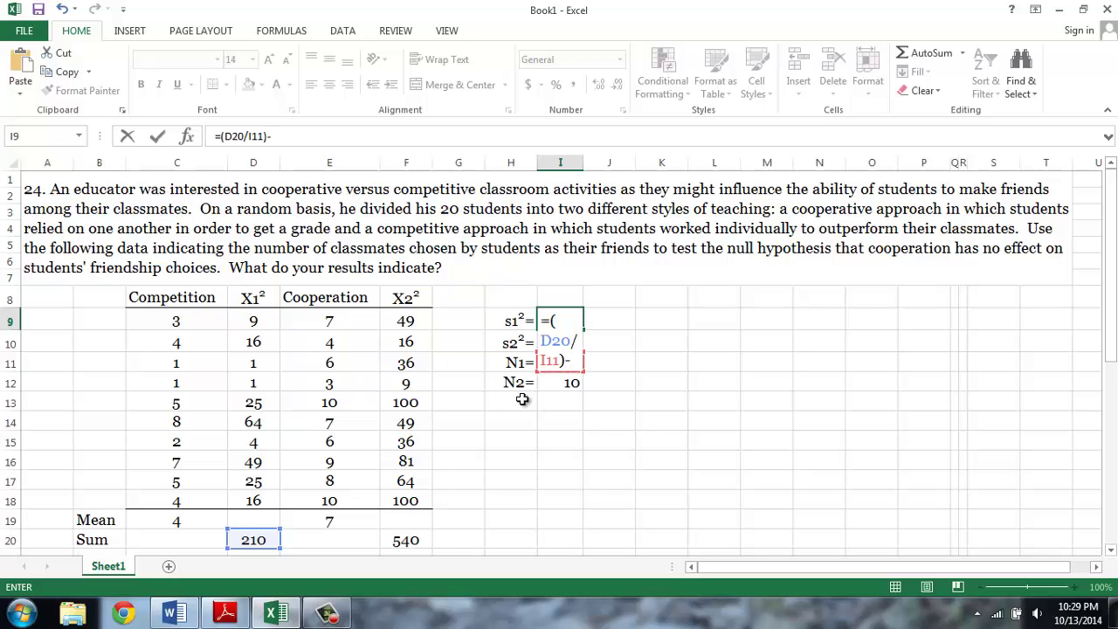
left_click(182, 520)
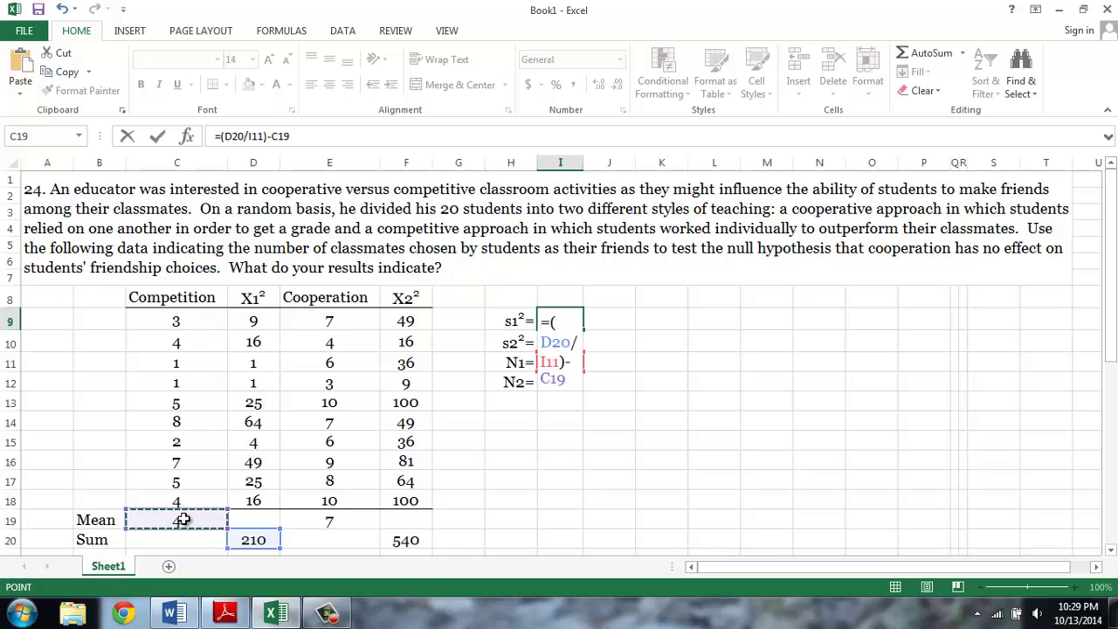
type("^2")
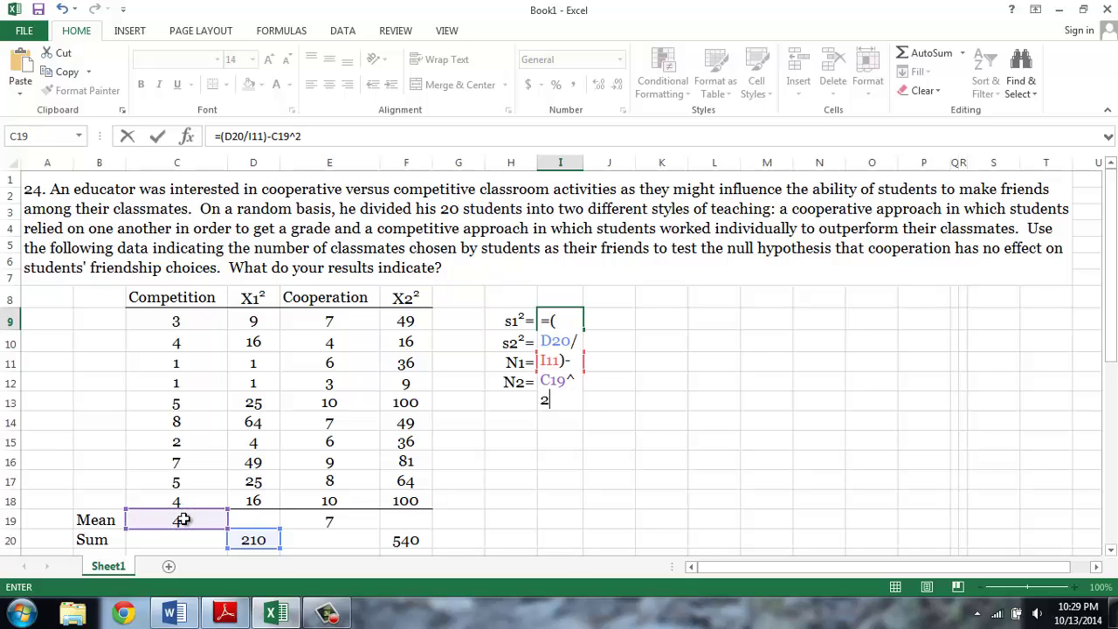
key("Return")
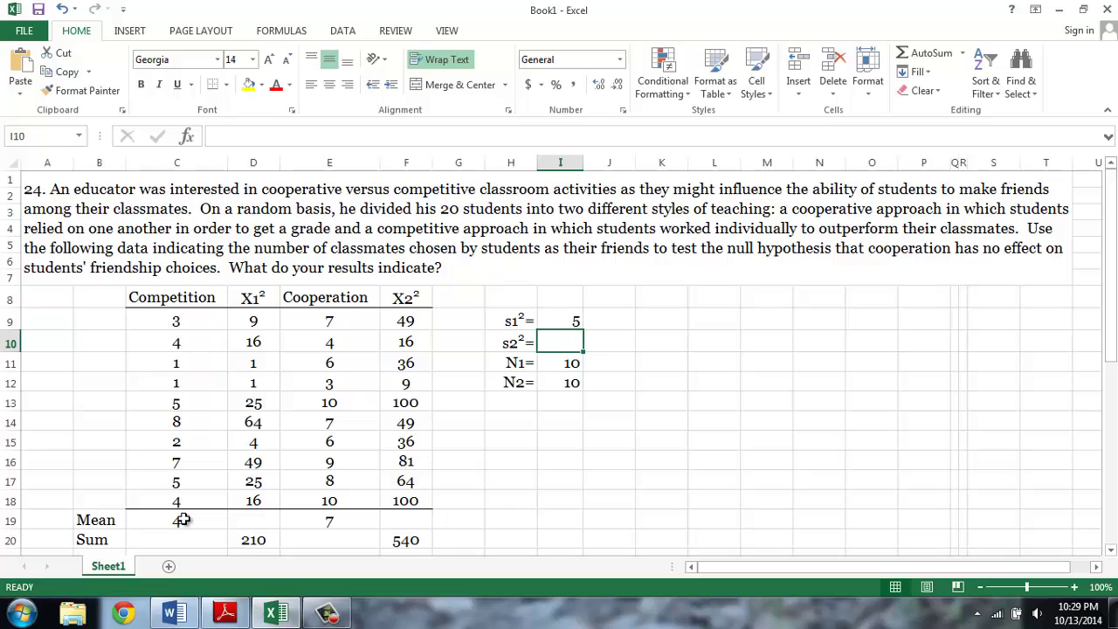
Step: Enter =(F20/I12)-E19^2 in I10, giving an s2² of 5
type("=")
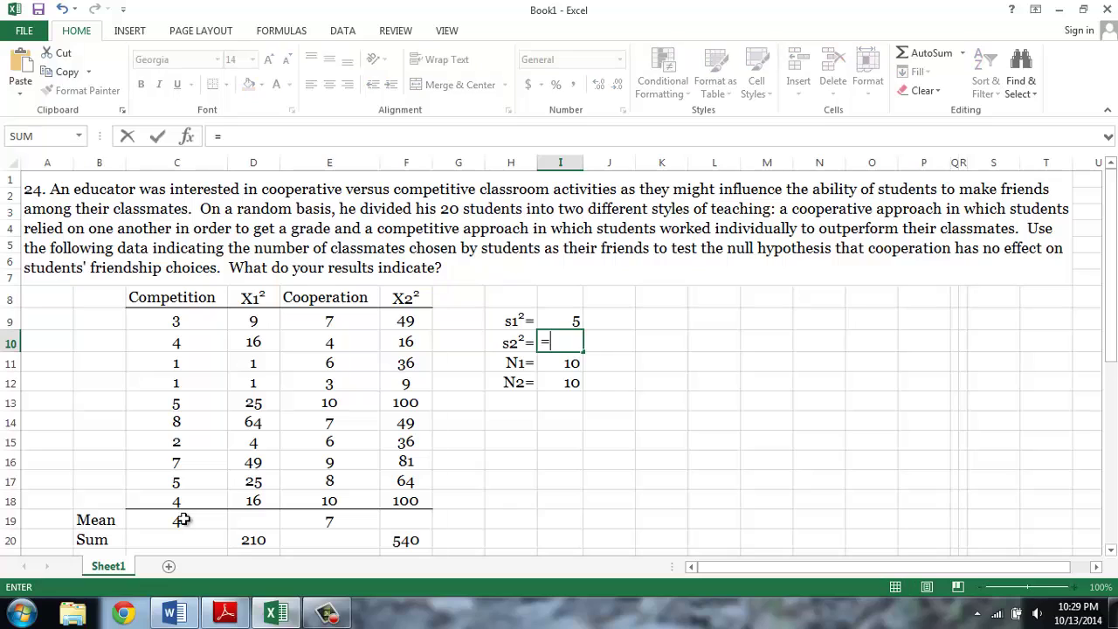
left_click(401, 541)
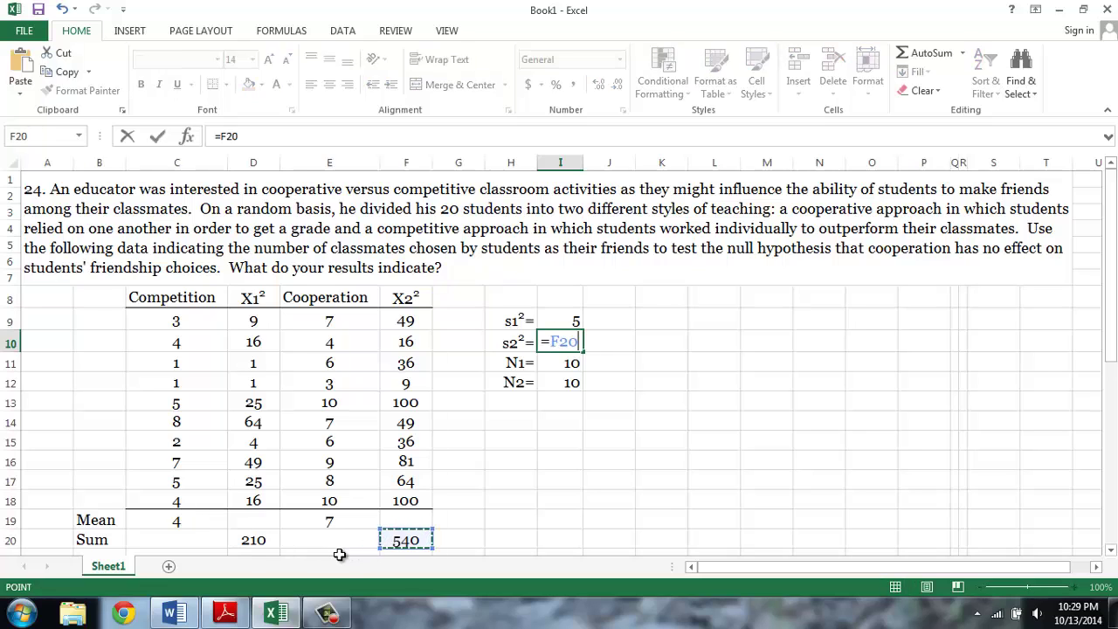
left_click(224, 135)
type("(F20")
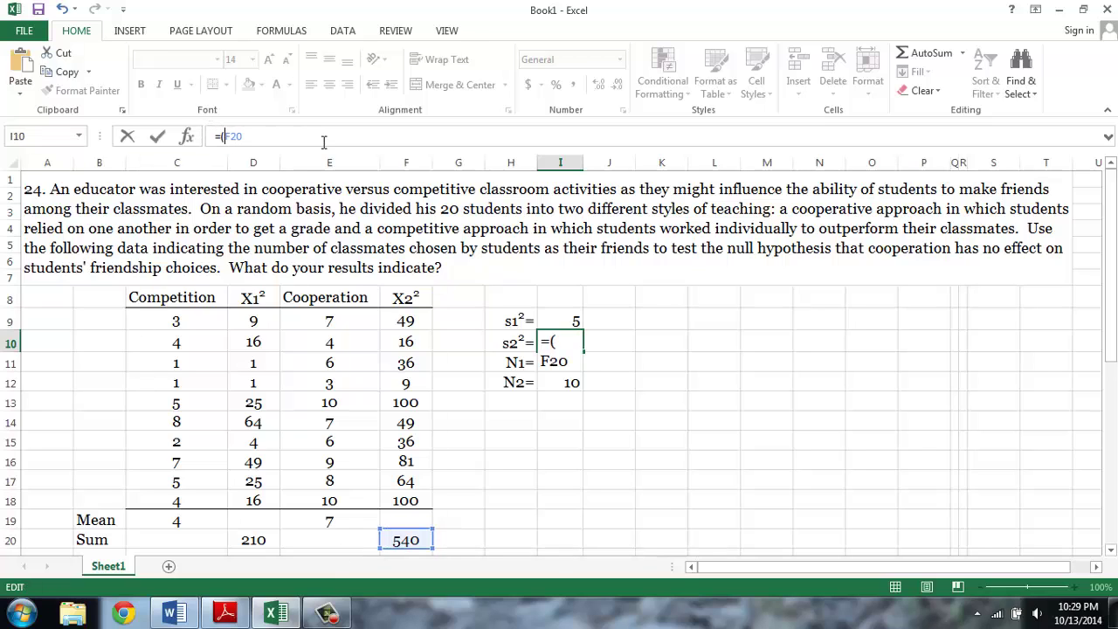
type("/")
left_click(565, 382)
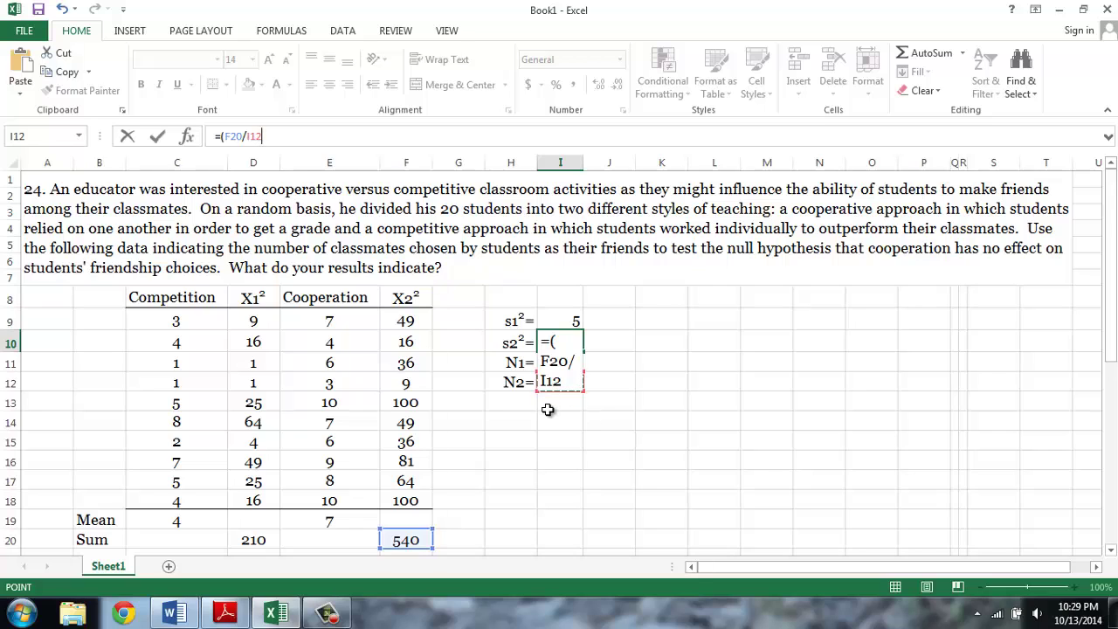
type(")-")
left_click(315, 525)
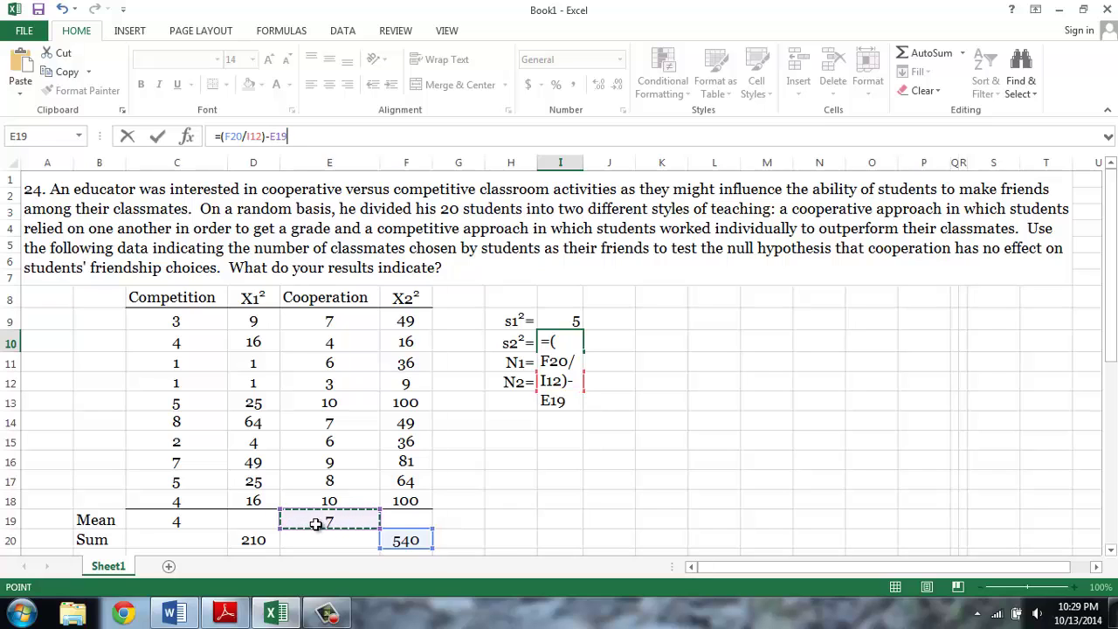
type("^2")
key("Return")
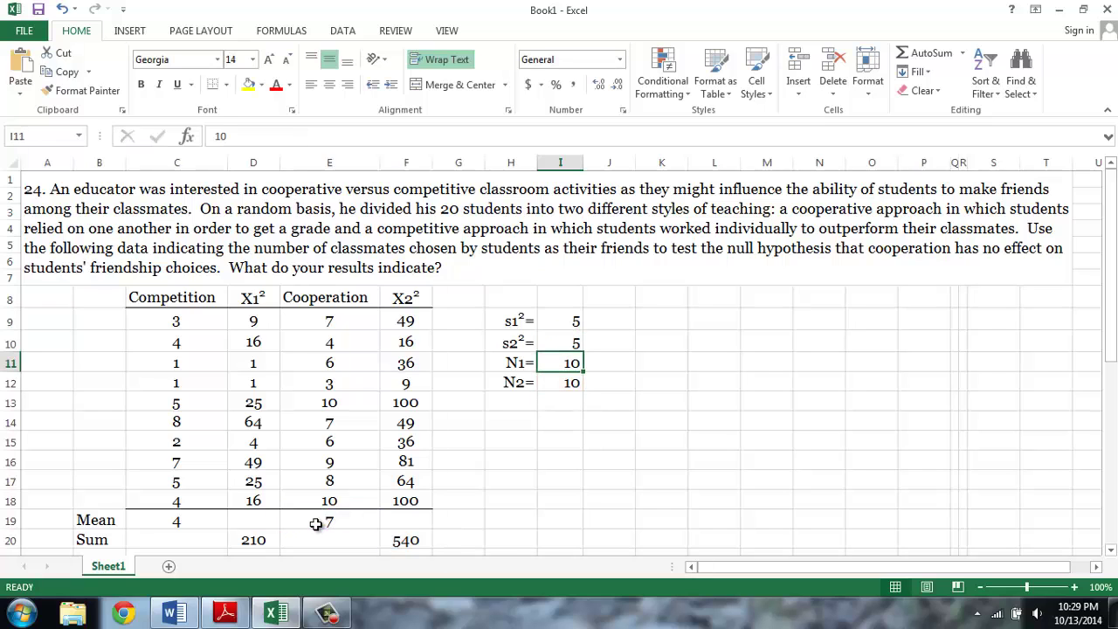
left_click(556, 319)
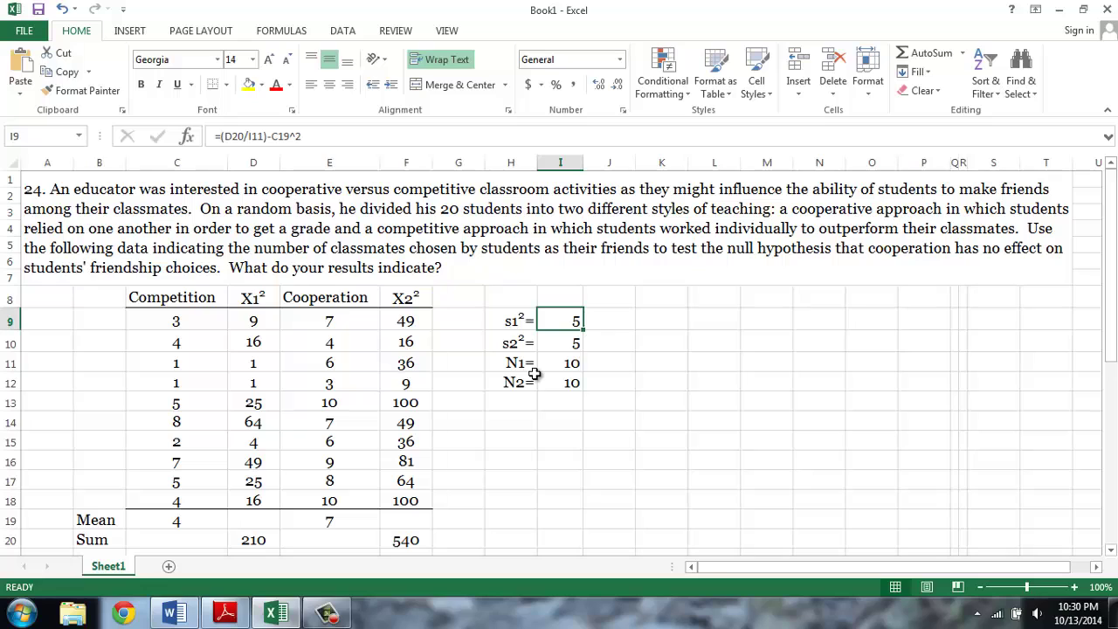
left_click(525, 438)
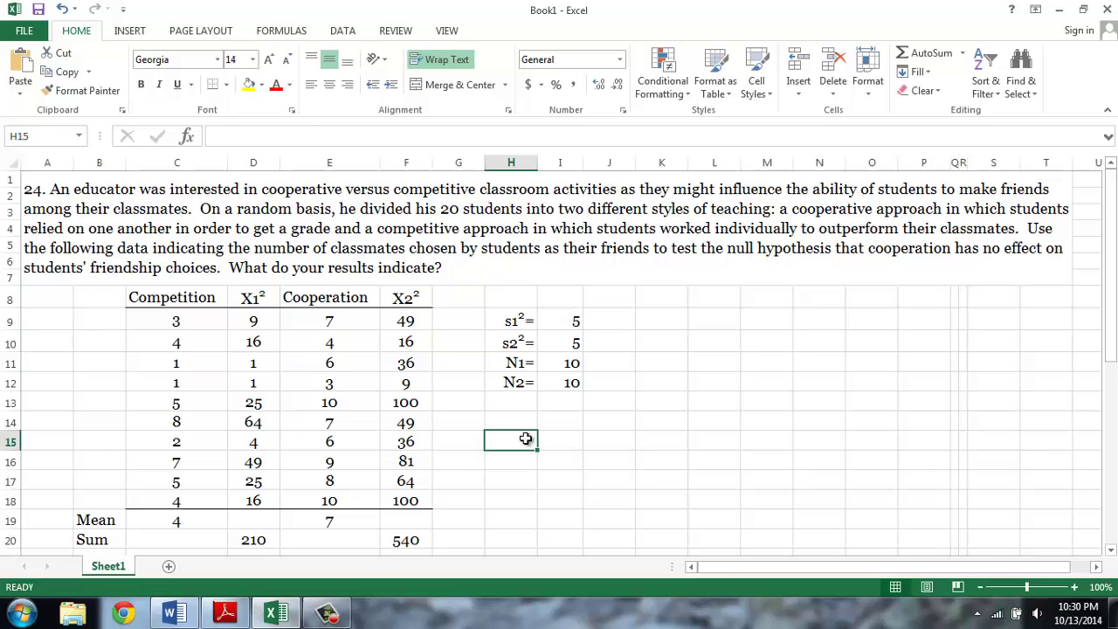
left_click(194, 527)
left_click(329, 521)
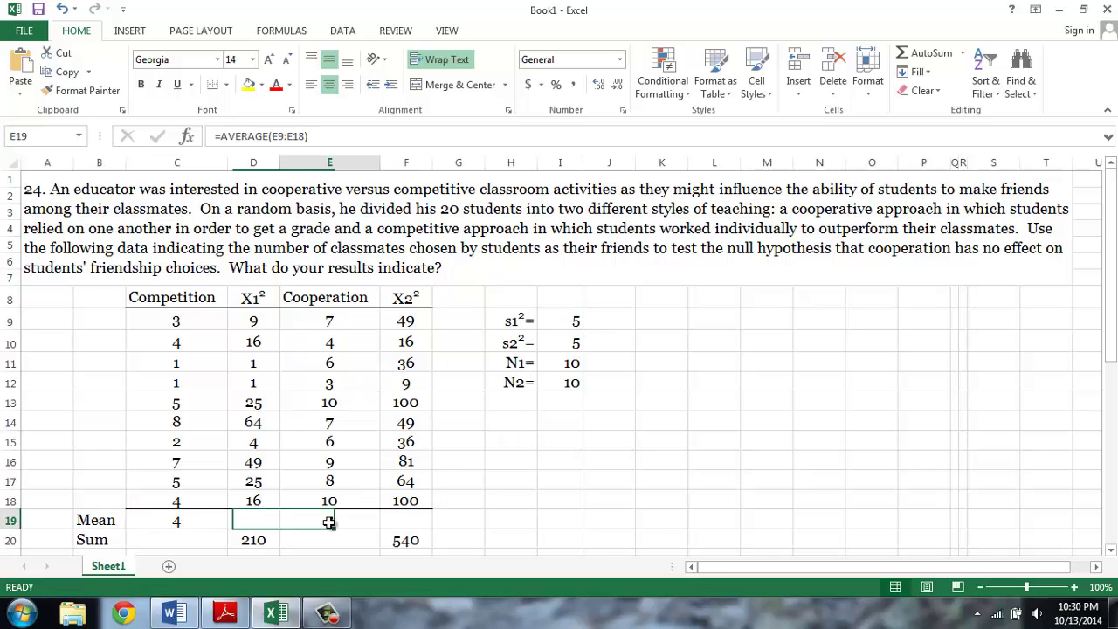
left_click(572, 322)
left_click(574, 343)
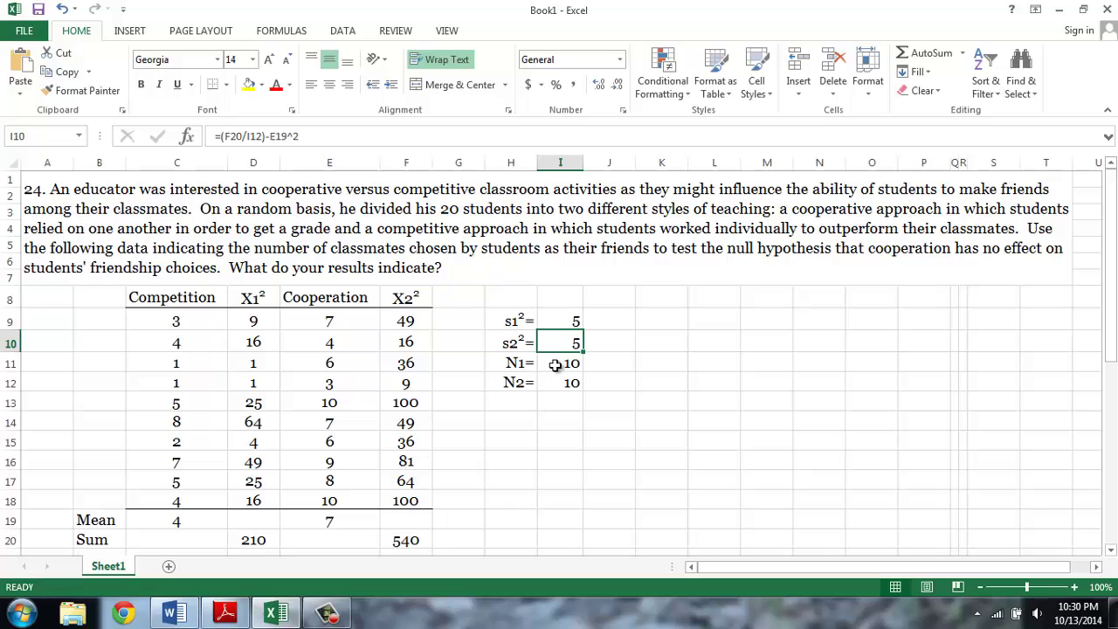
left_click(555, 365)
left_click(554, 385)
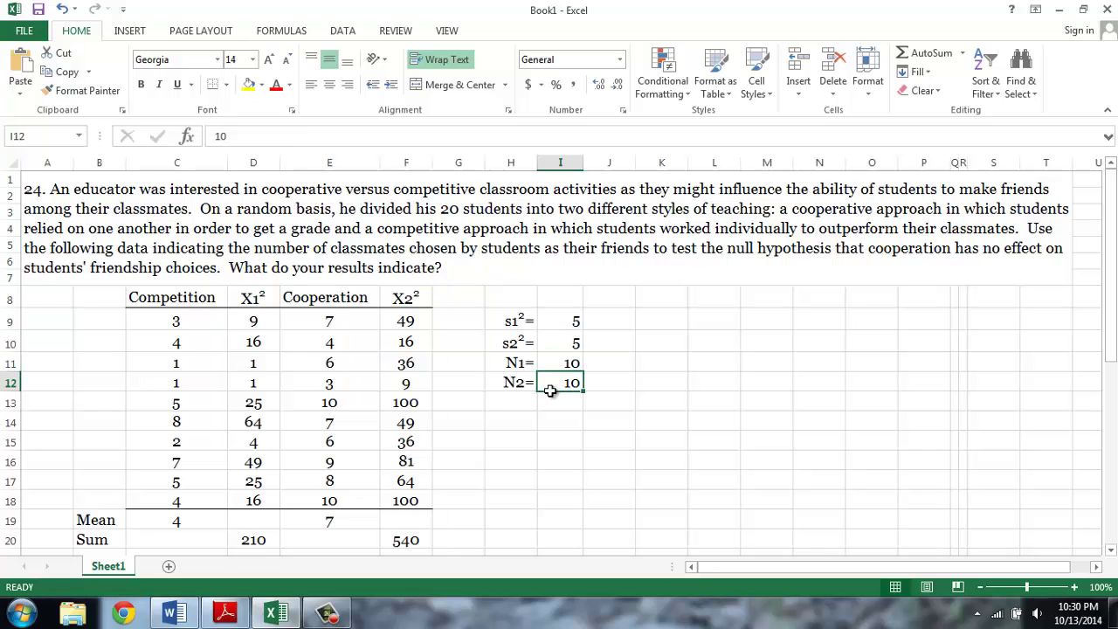
left_click(174, 613)
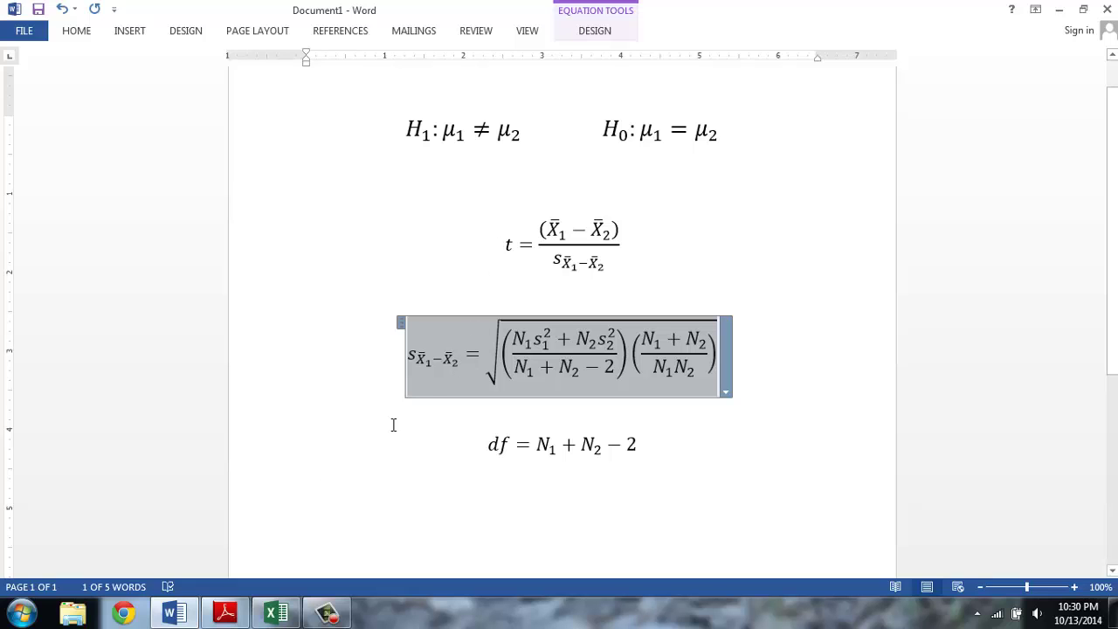
Step: Paste the standard-error equation near M8 and move it beside the s² and N values
left_click(172, 616)
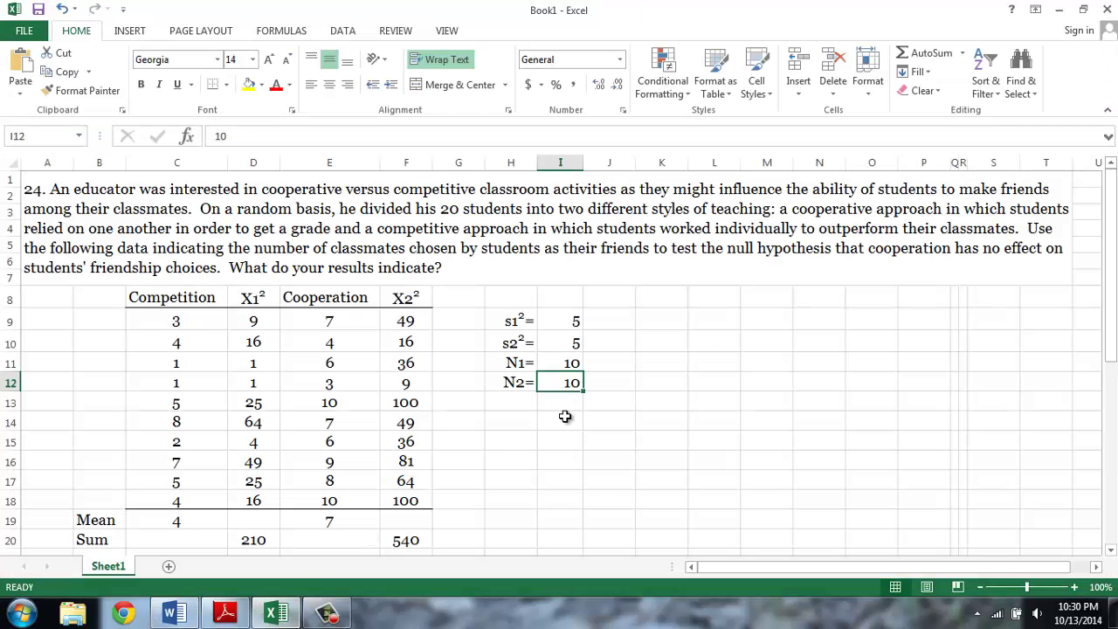
left_click(770, 302)
key("ctrl+v")
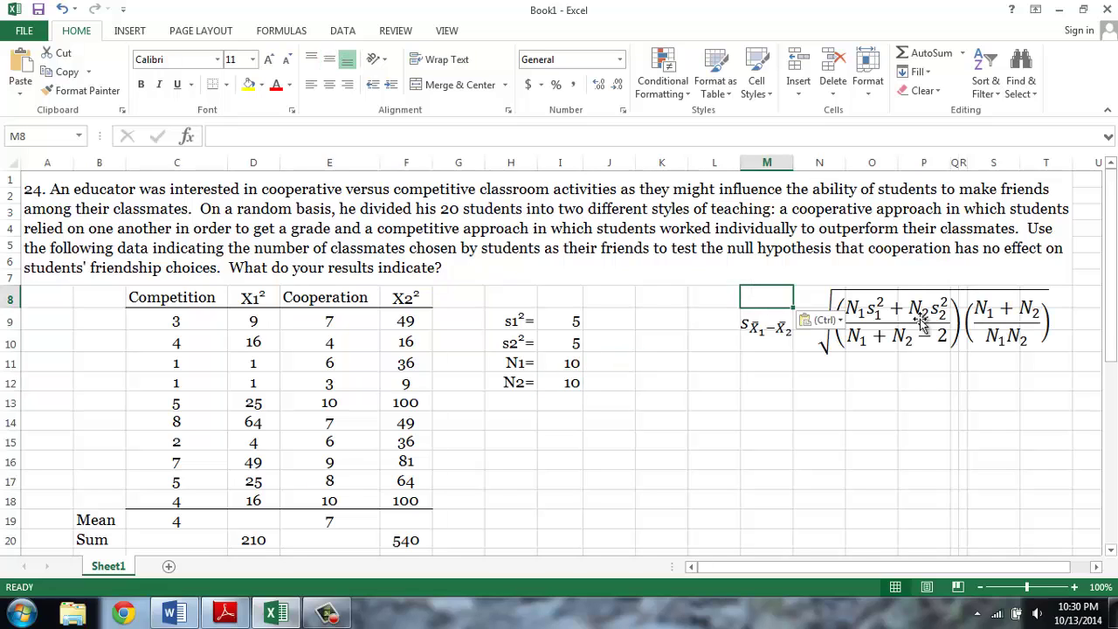
left_click_drag(961, 253, 848, 353)
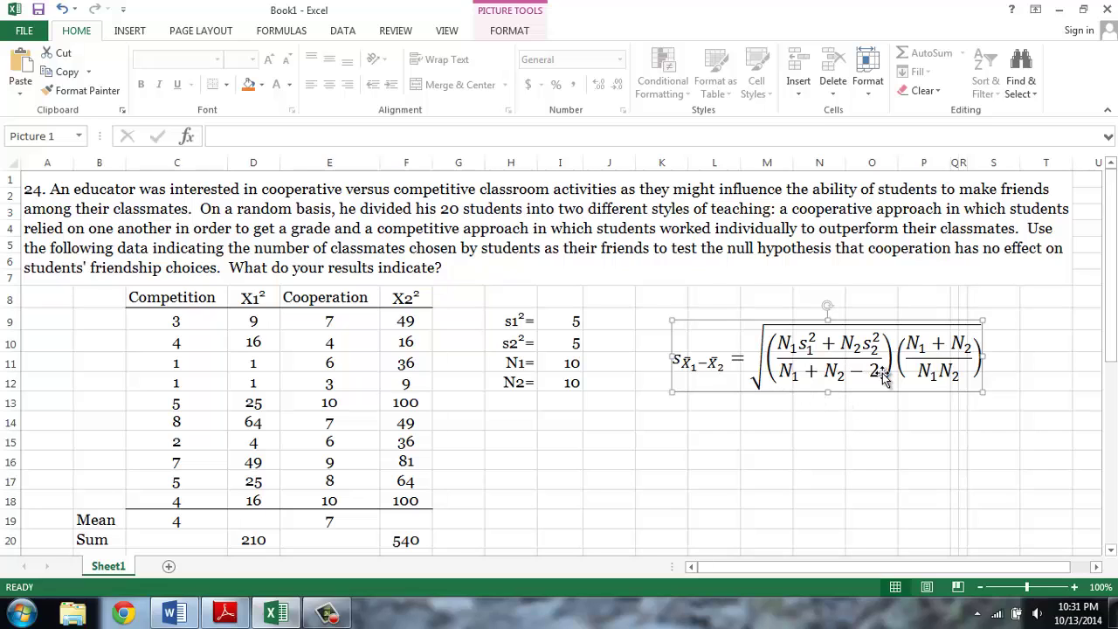
Step: Select the df equation in Word, then return to Excel cell H13
left_click(176, 614)
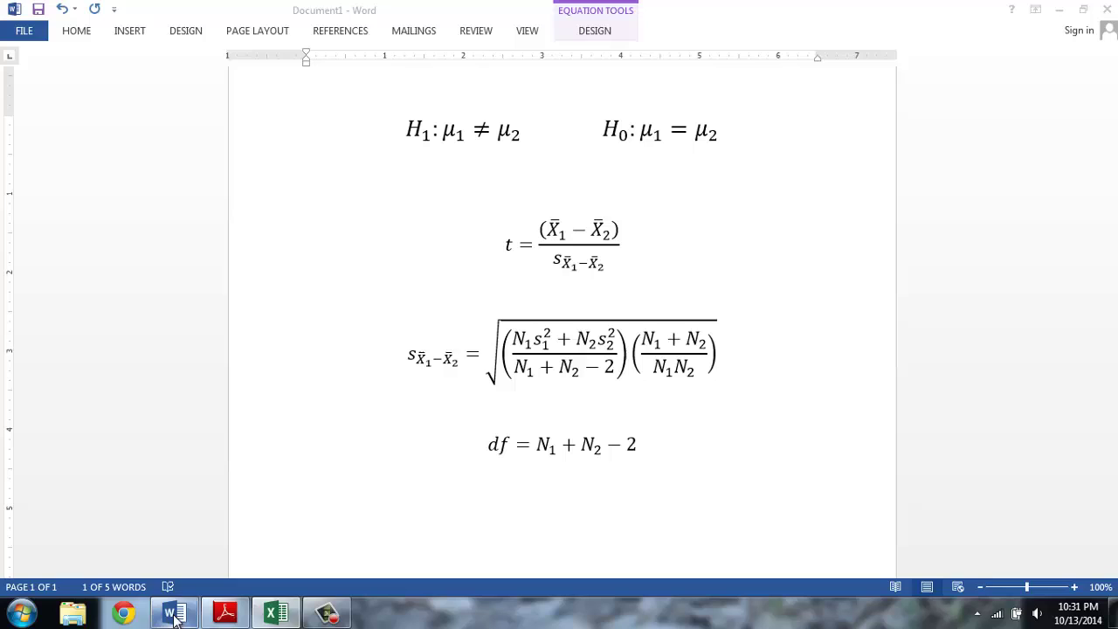
left_click(470, 448)
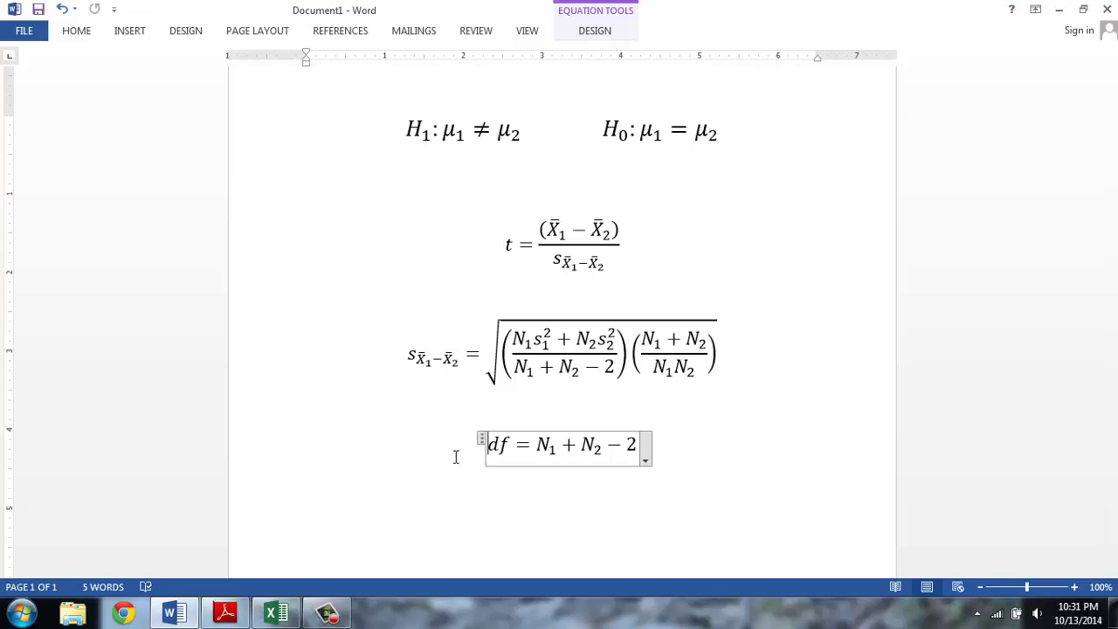
left_click(276, 614)
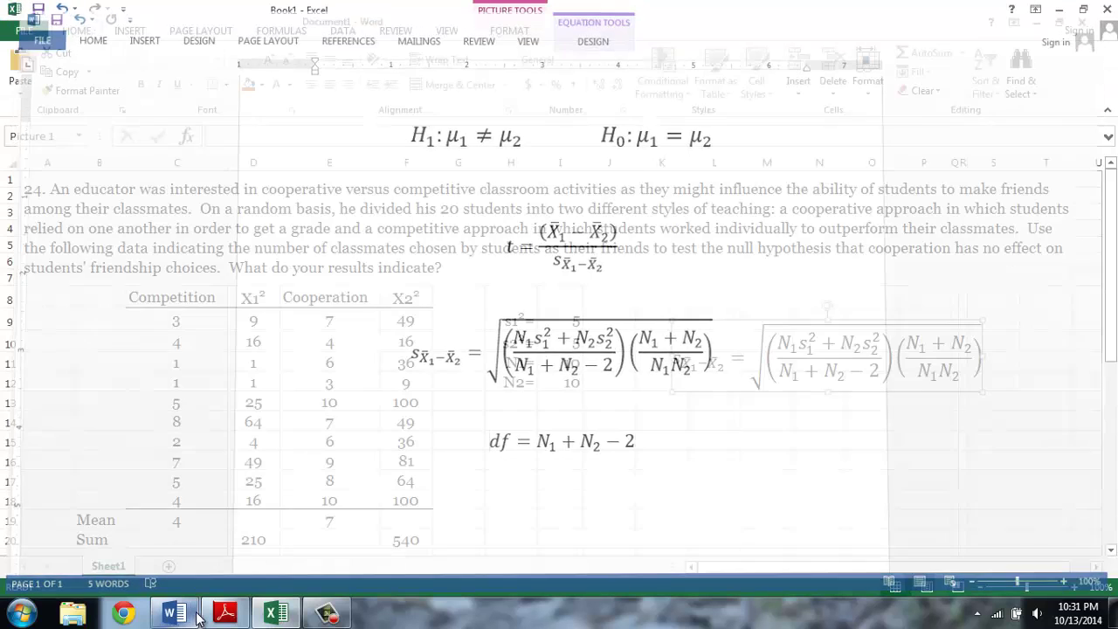
left_click(522, 408)
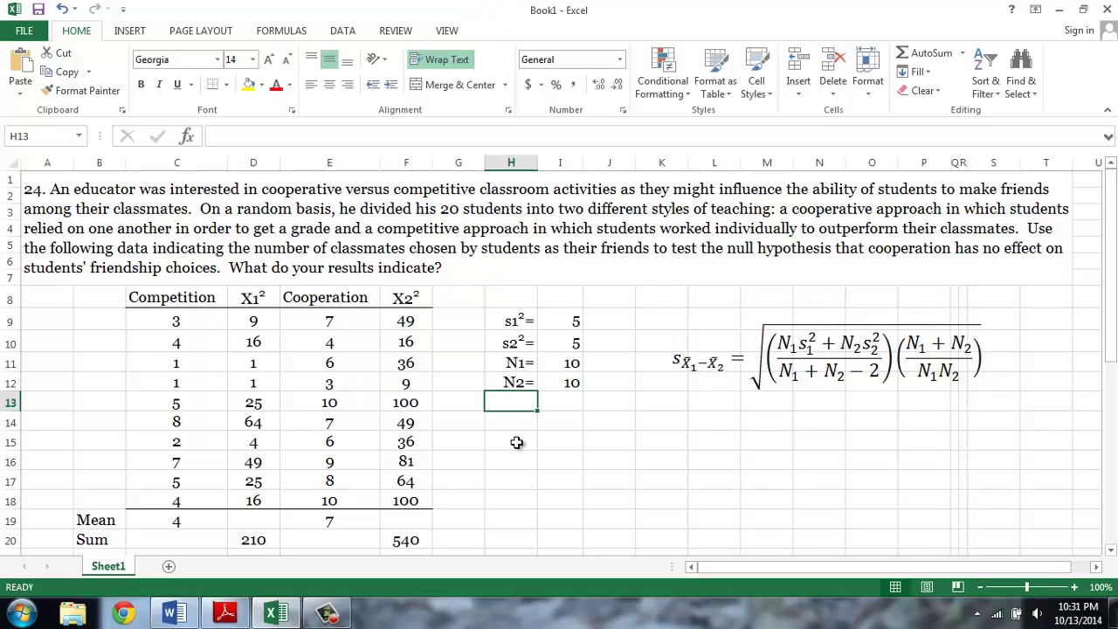
Step: Label H13 'df=' and enter =I11+I12-2 beside it, giving 18
type("df=")
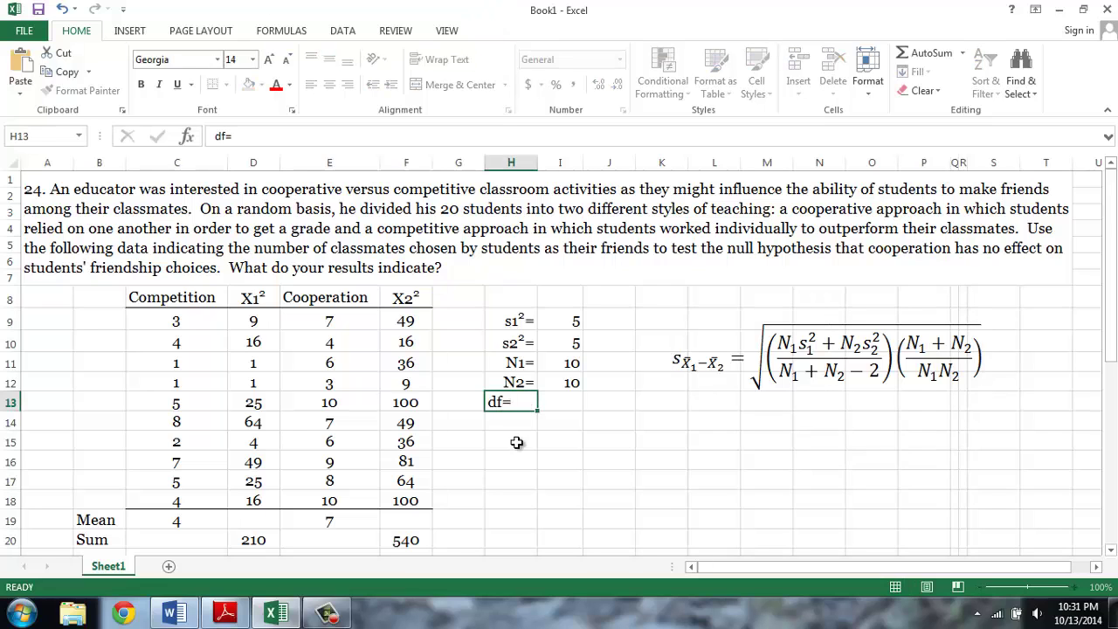
key("Tab")
type("=")
left_click(555, 365)
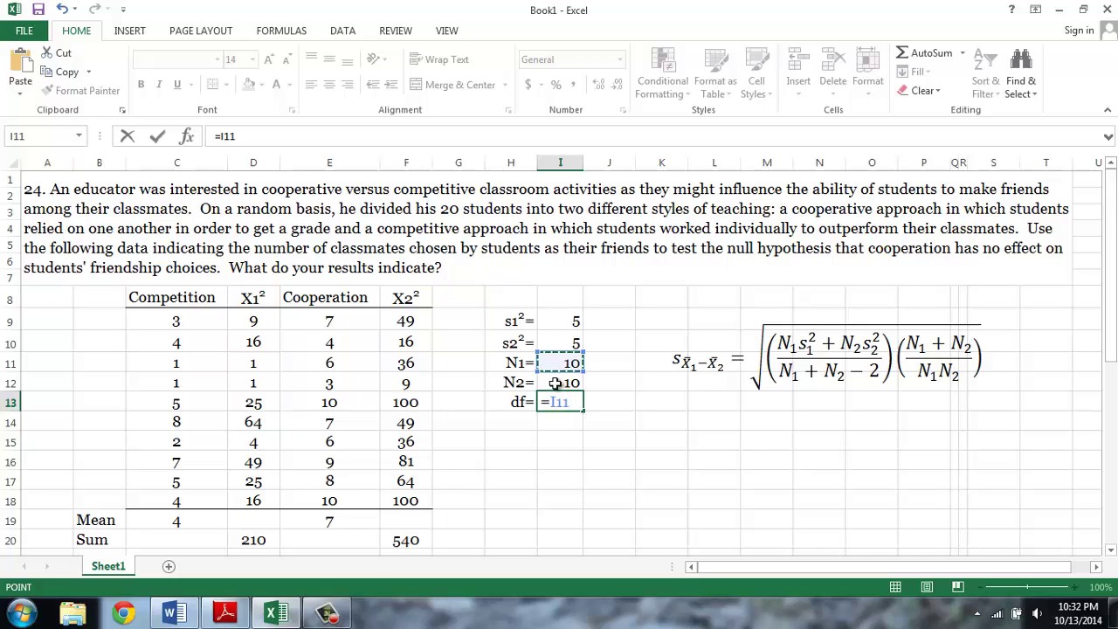
type("+")
left_click(555, 384)
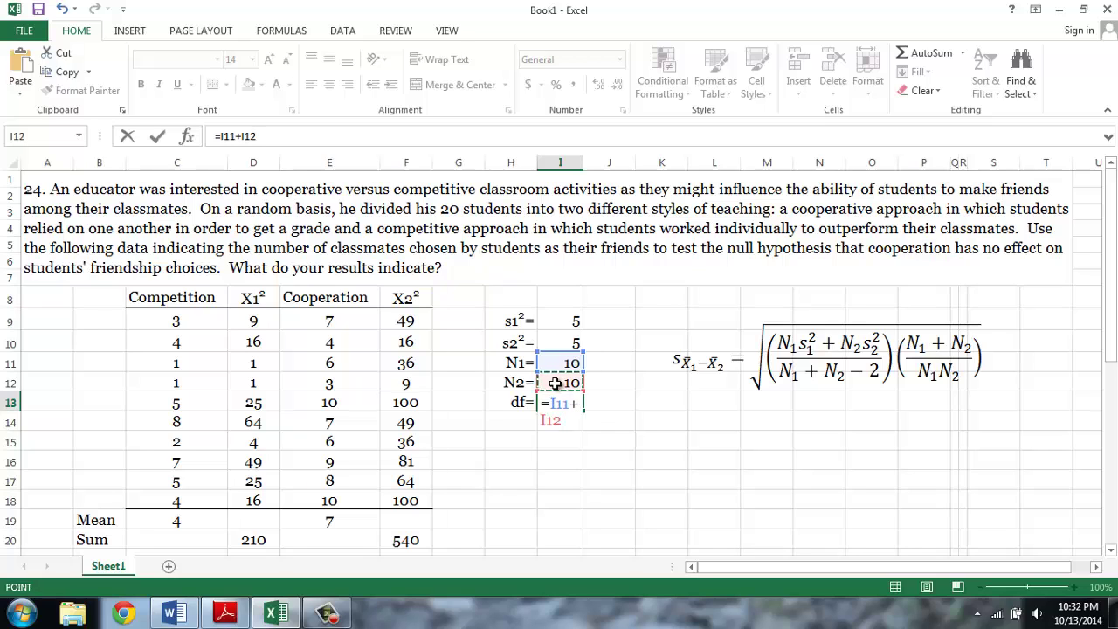
type("-2")
key("Return")
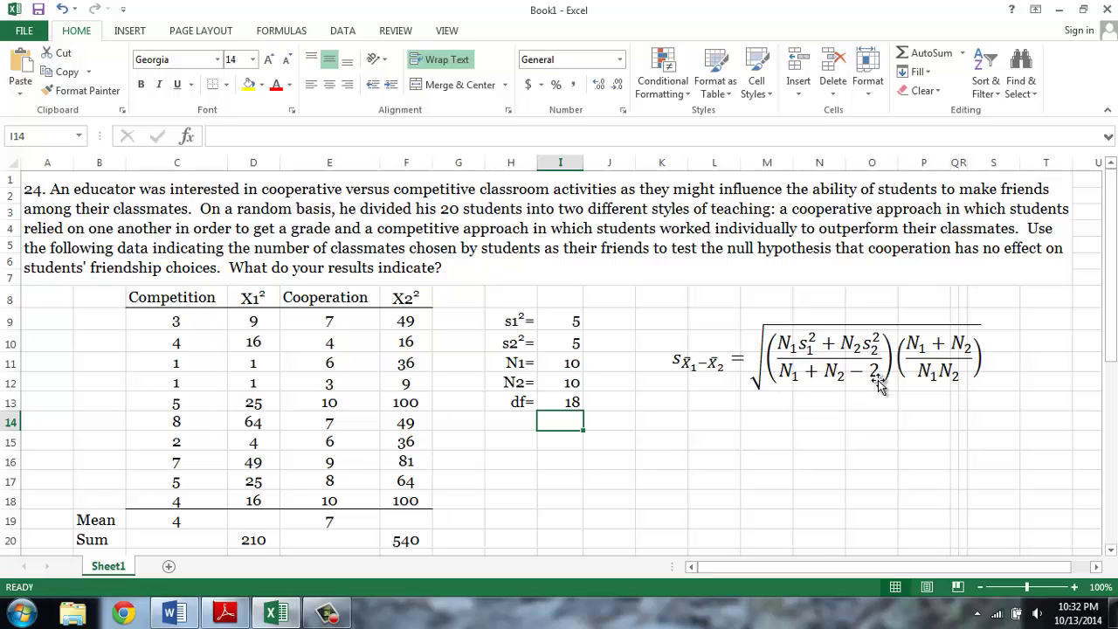
key("Return")
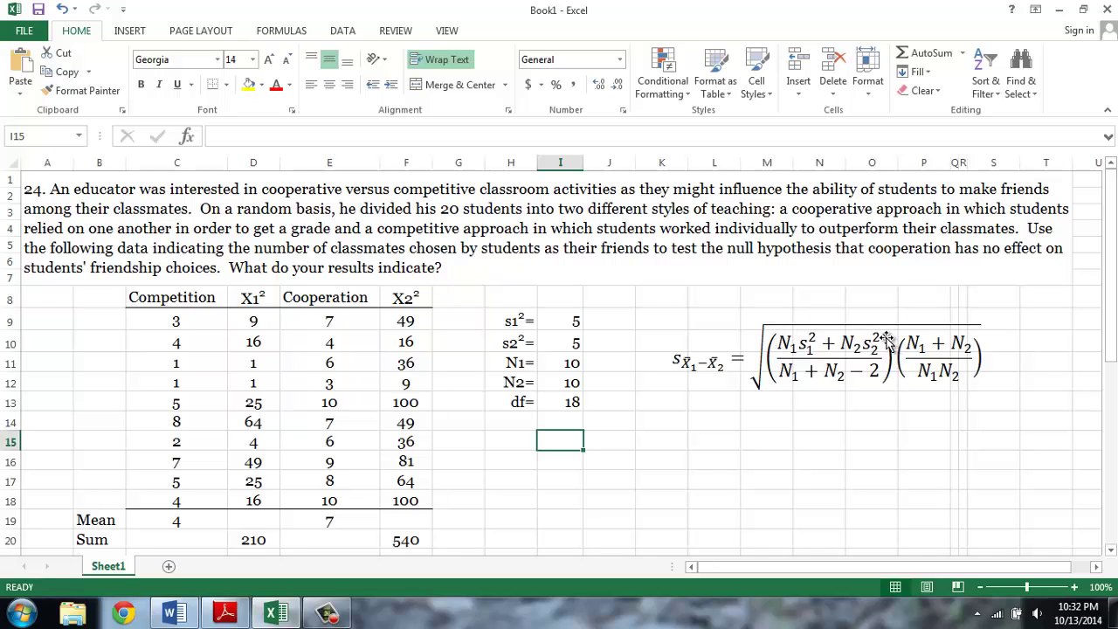
Step: Enter =(I11*I9+I12*I10)/I13 in I15, giving 5.56
type("=")
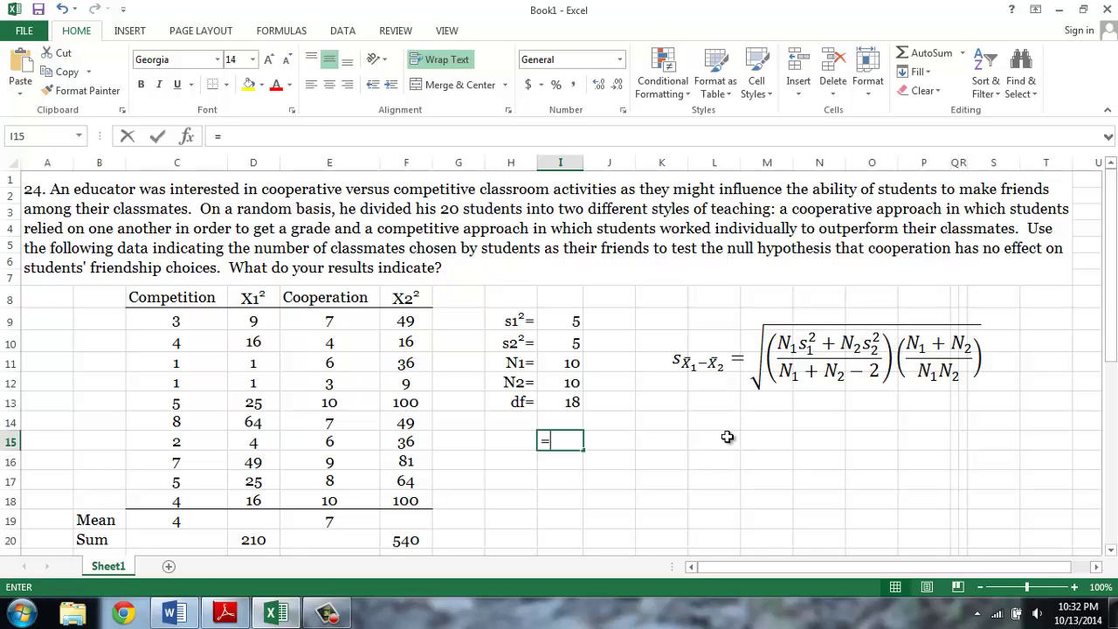
type("(")
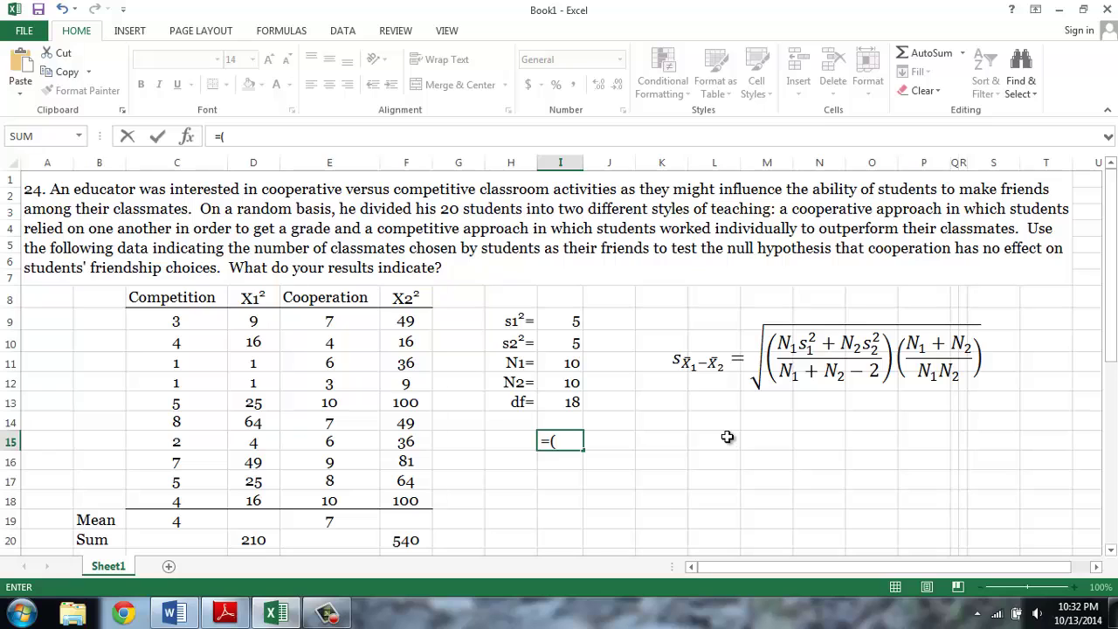
left_click(557, 363)
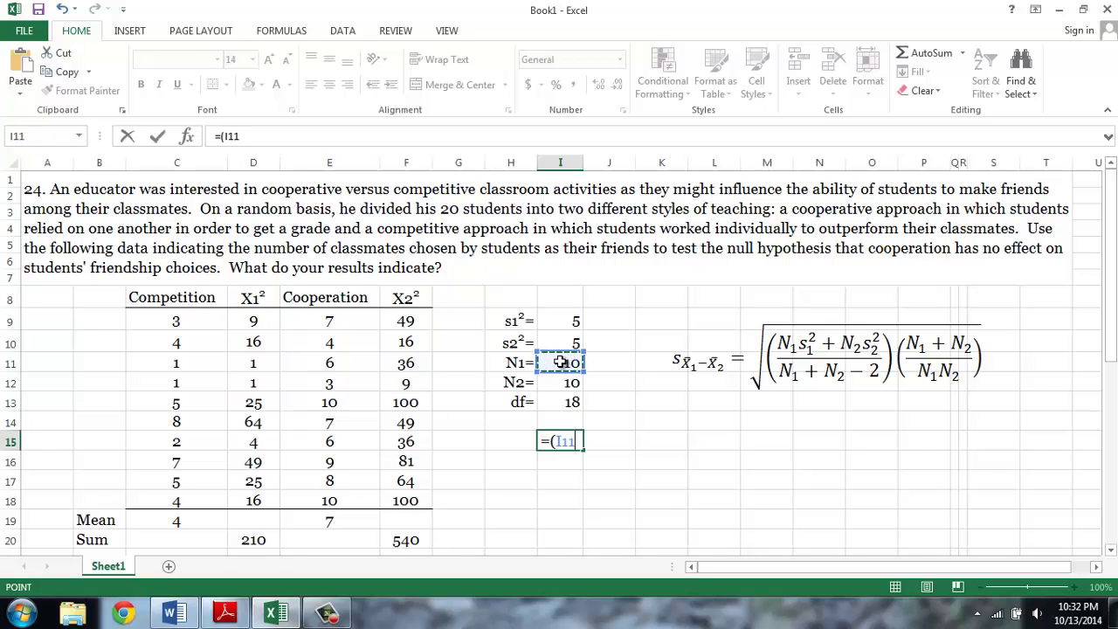
left_click(564, 322)
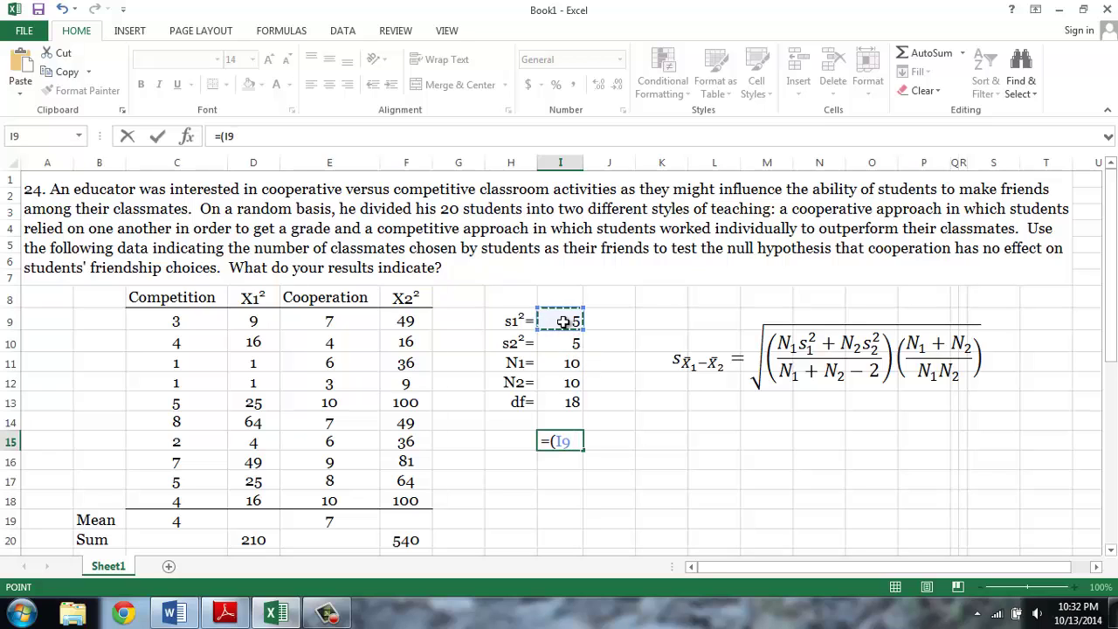
left_click(561, 362)
type("*")
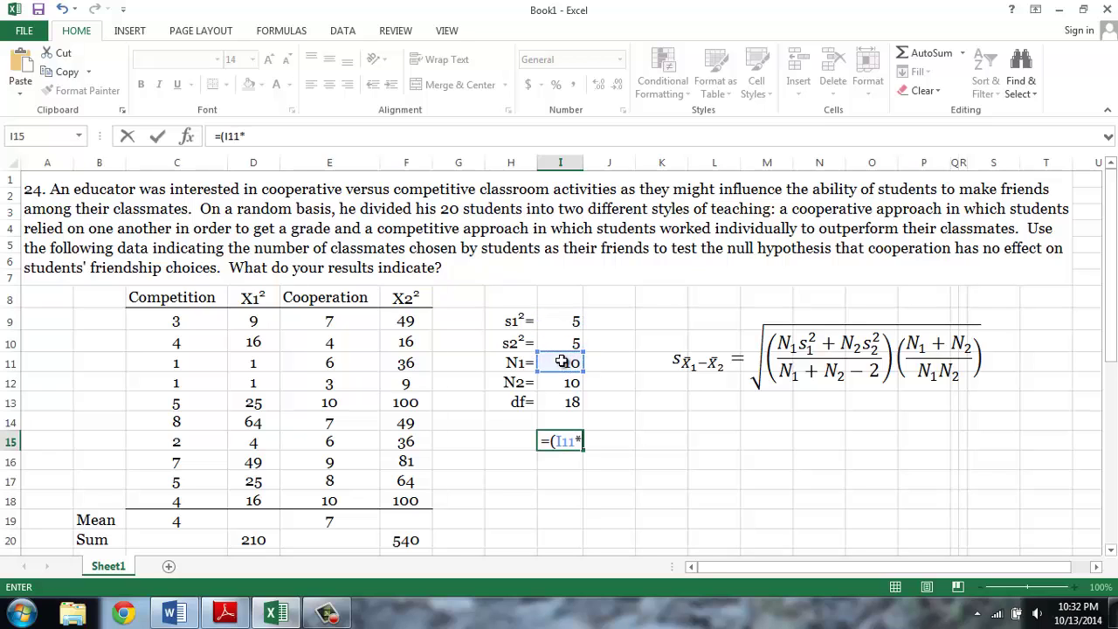
left_click(564, 321)
type("+")
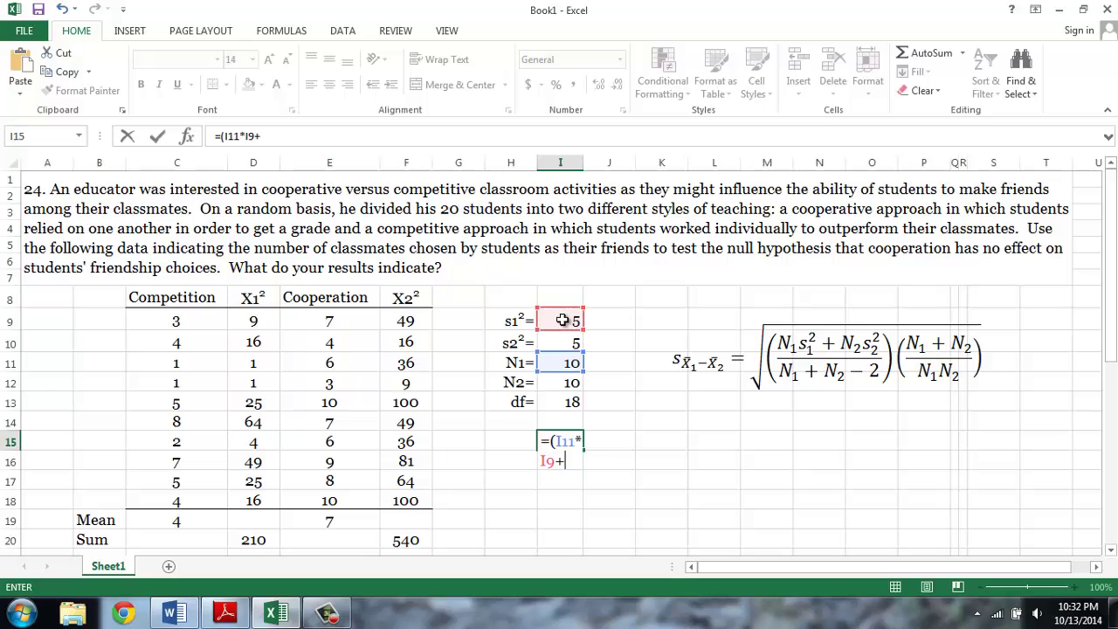
left_click(556, 385)
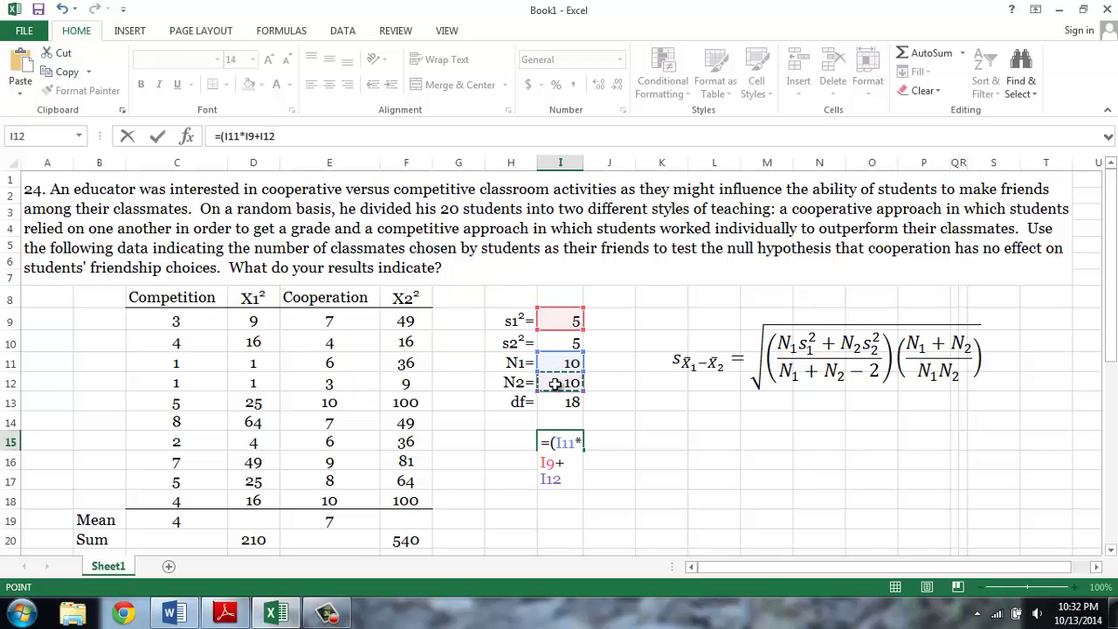
type("*")
left_click(558, 345)
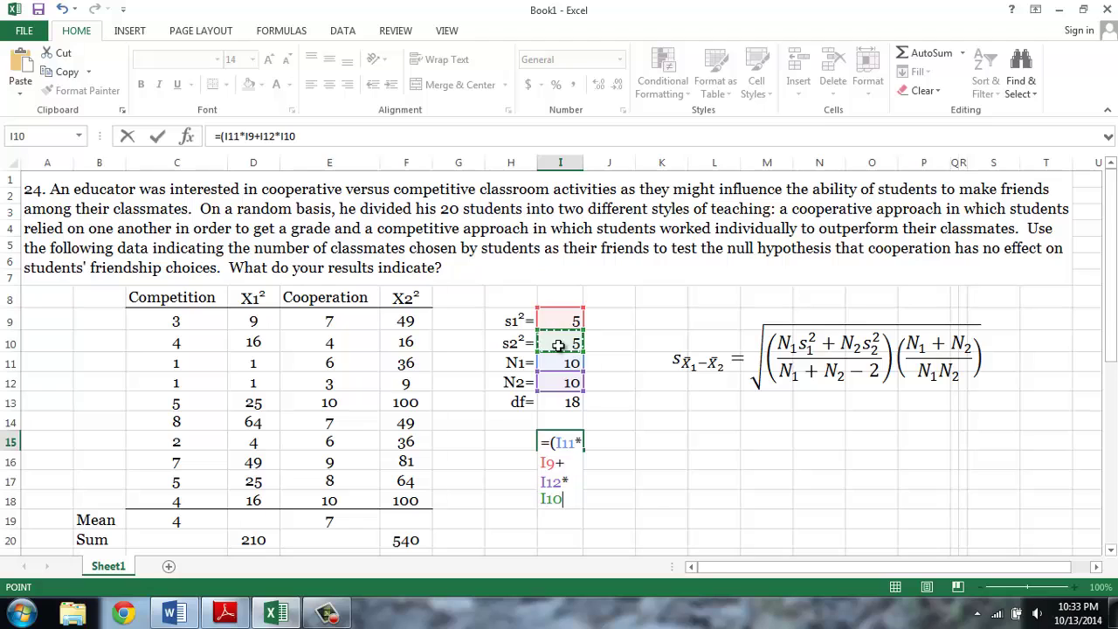
type(")")
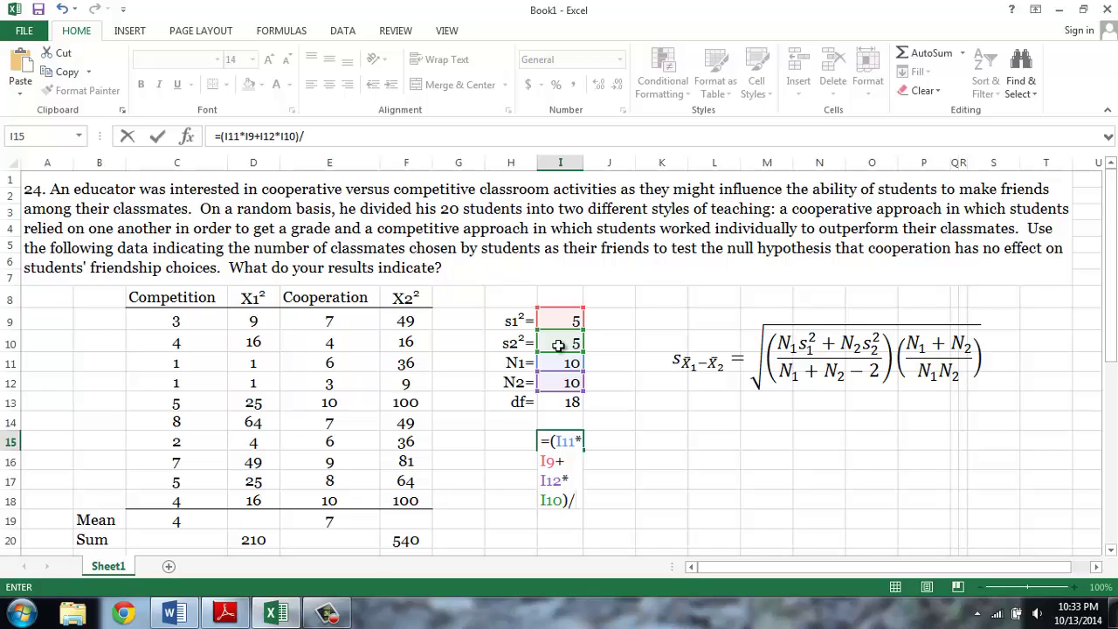
type("/")
left_click(568, 402)
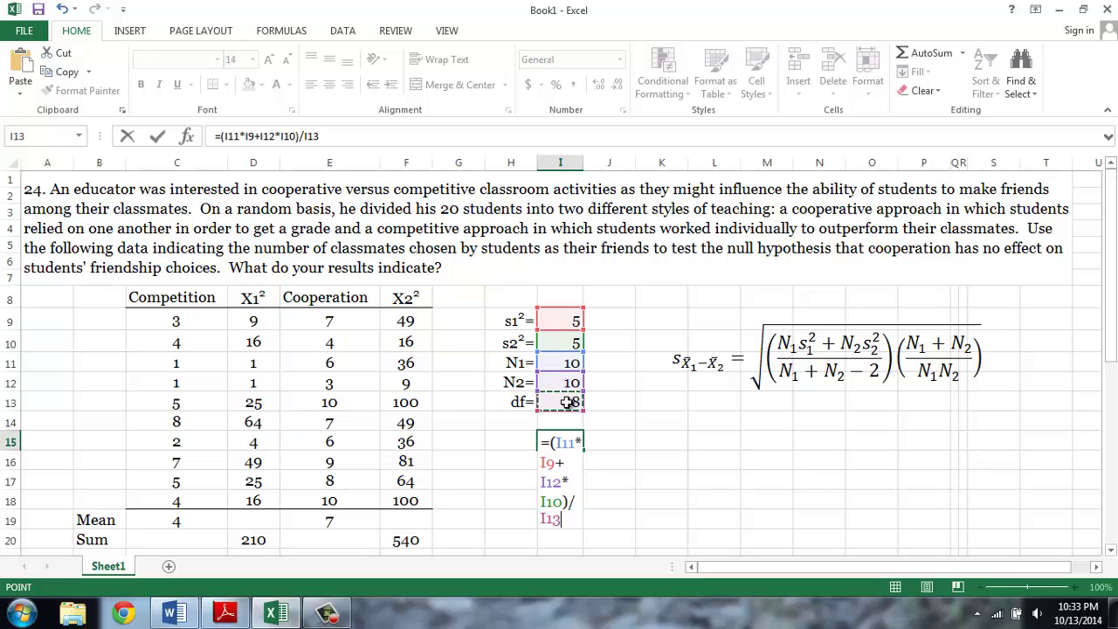
key("Return")
Step: Check I15's formula and begin a new formula in I16
left_click(566, 442)
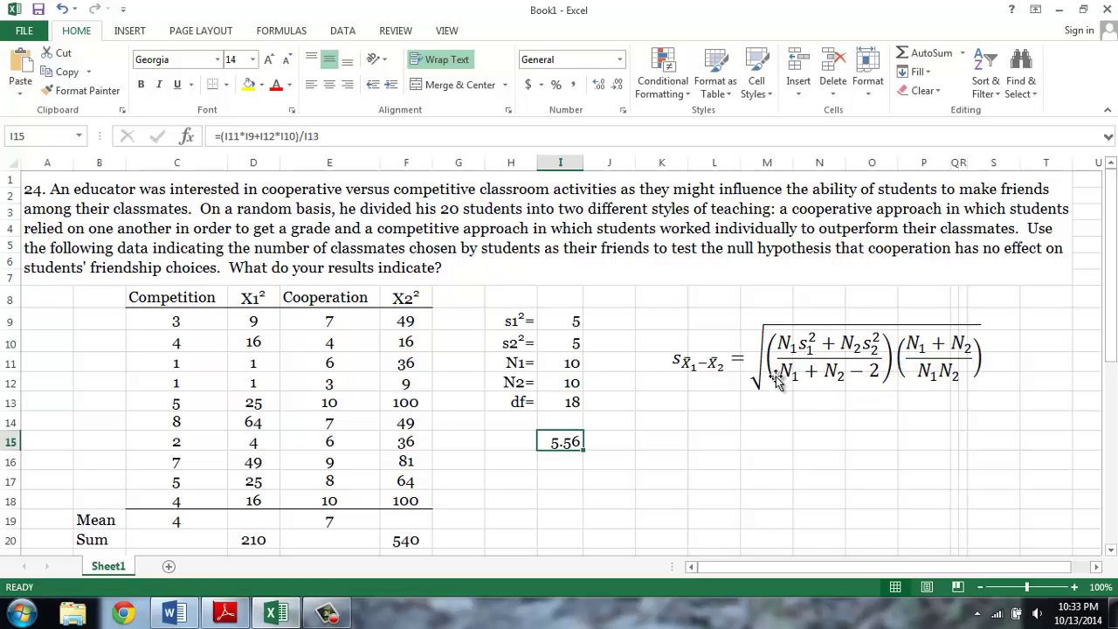
key("Return")
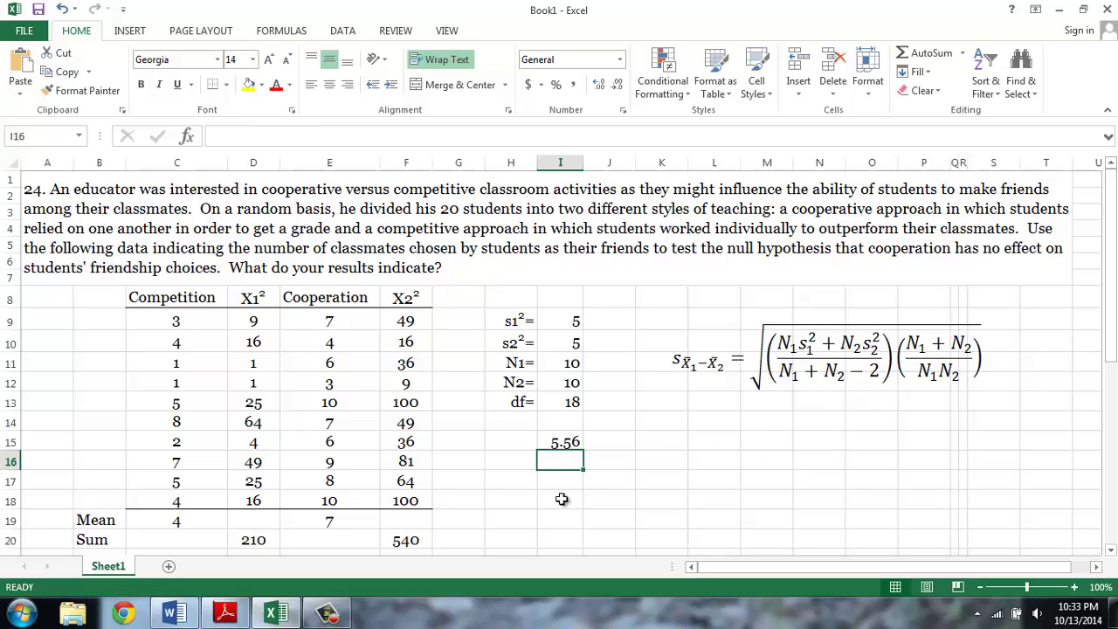
type("=")
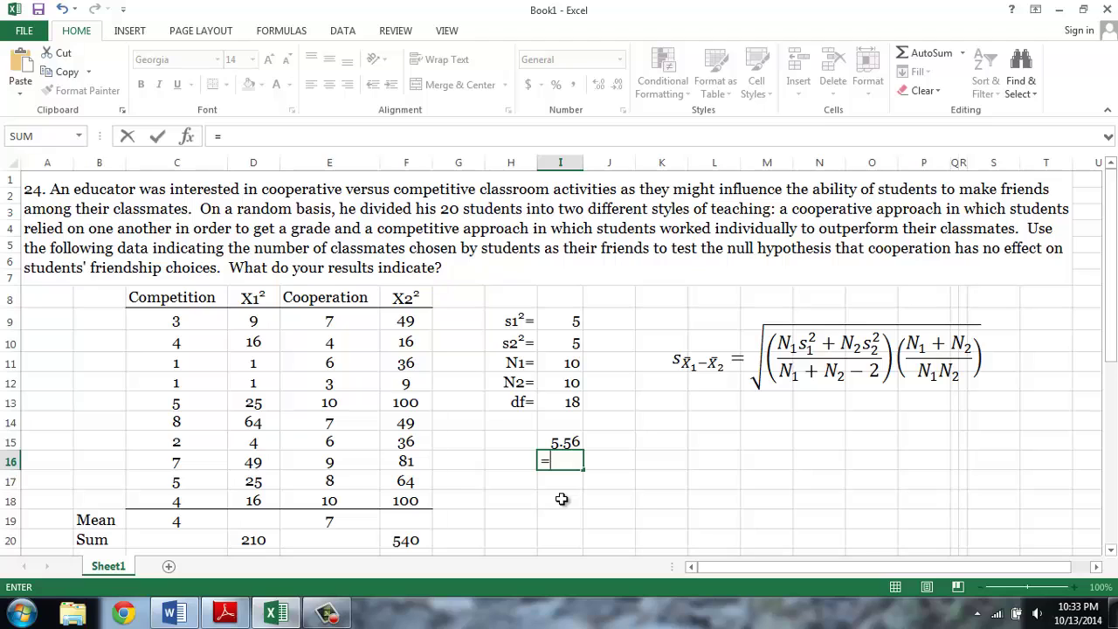
type("(")
Step: Enter =(I11+I12)/(I11*I12) in I16 so the sample-size term shows 0.2
left_click(562, 365)
type("+")
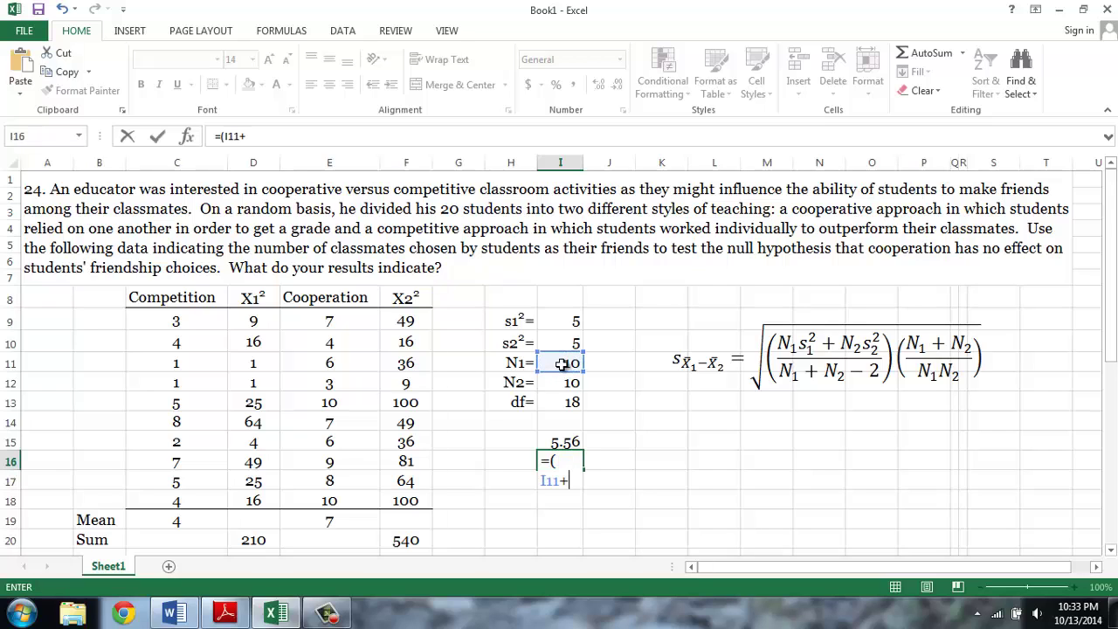
left_click(557, 381)
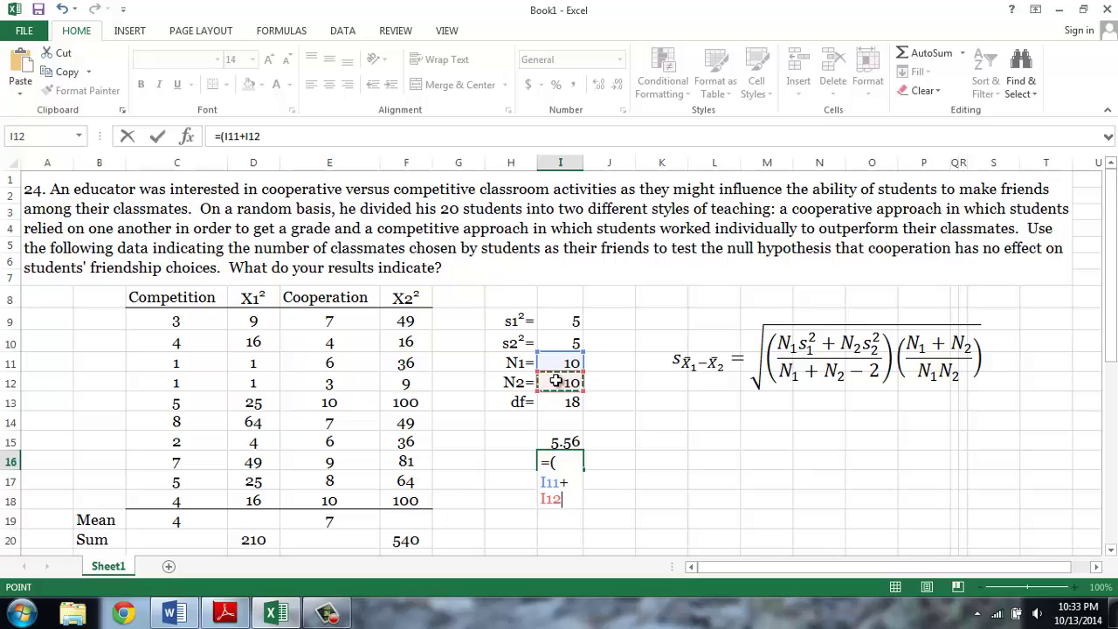
type(")")
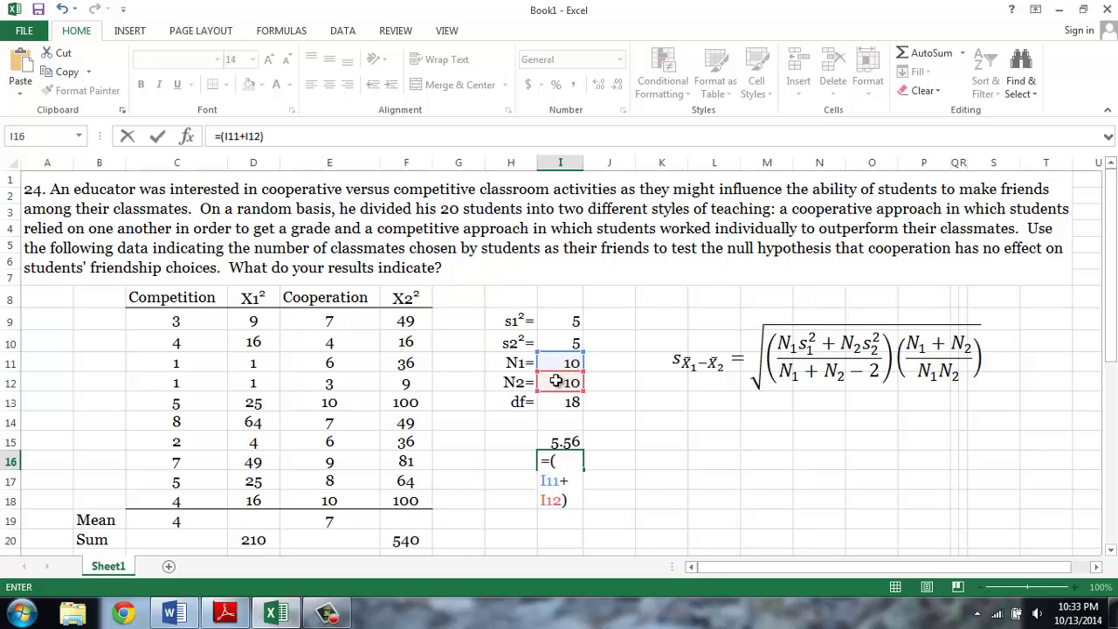
type("/")
left_click(325, 133)
type("(")
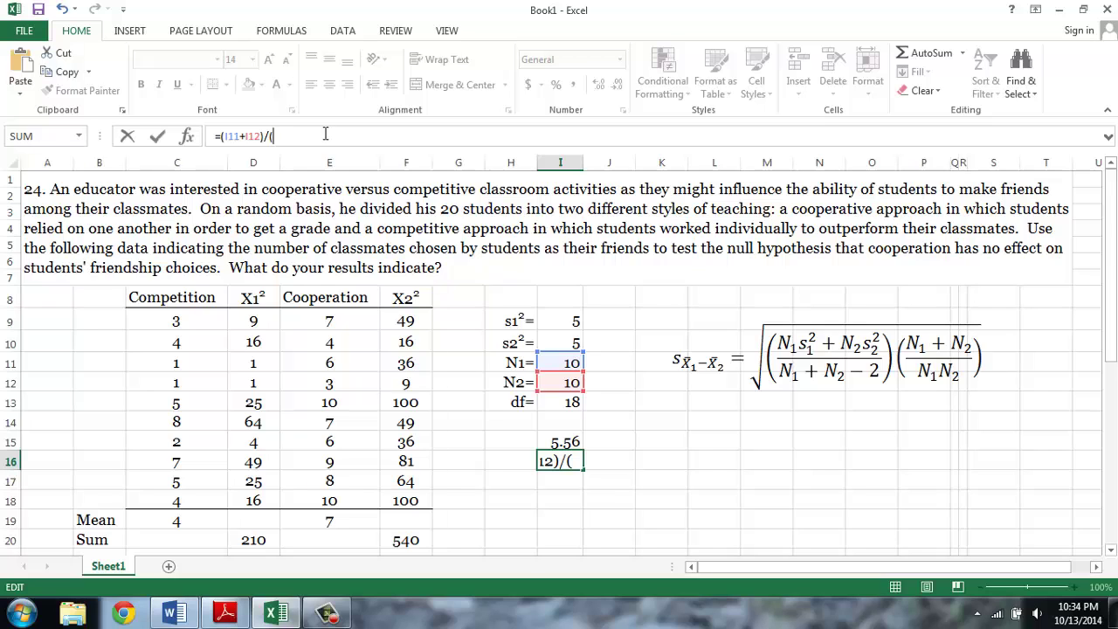
left_click(554, 360)
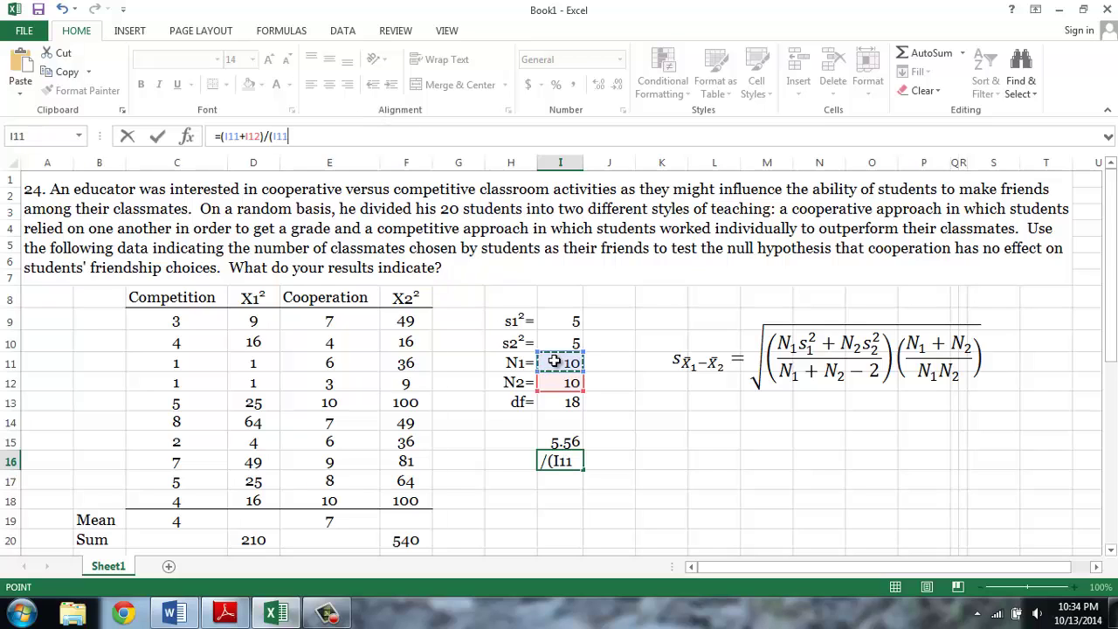
type("*")
left_click(573, 383)
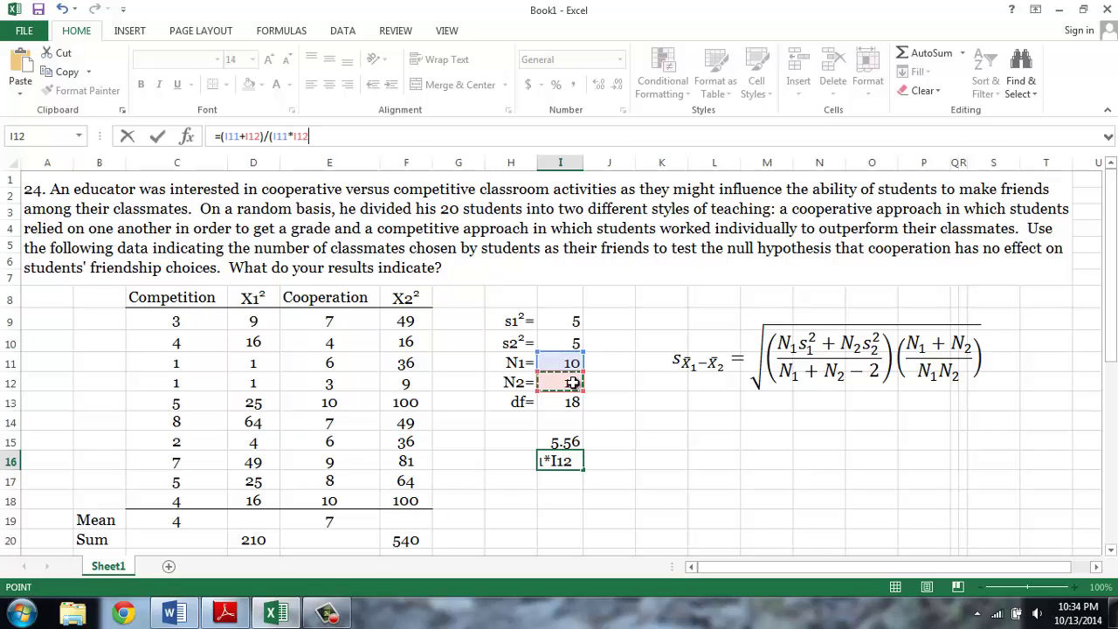
type(")")
key("Return")
left_click(560, 458)
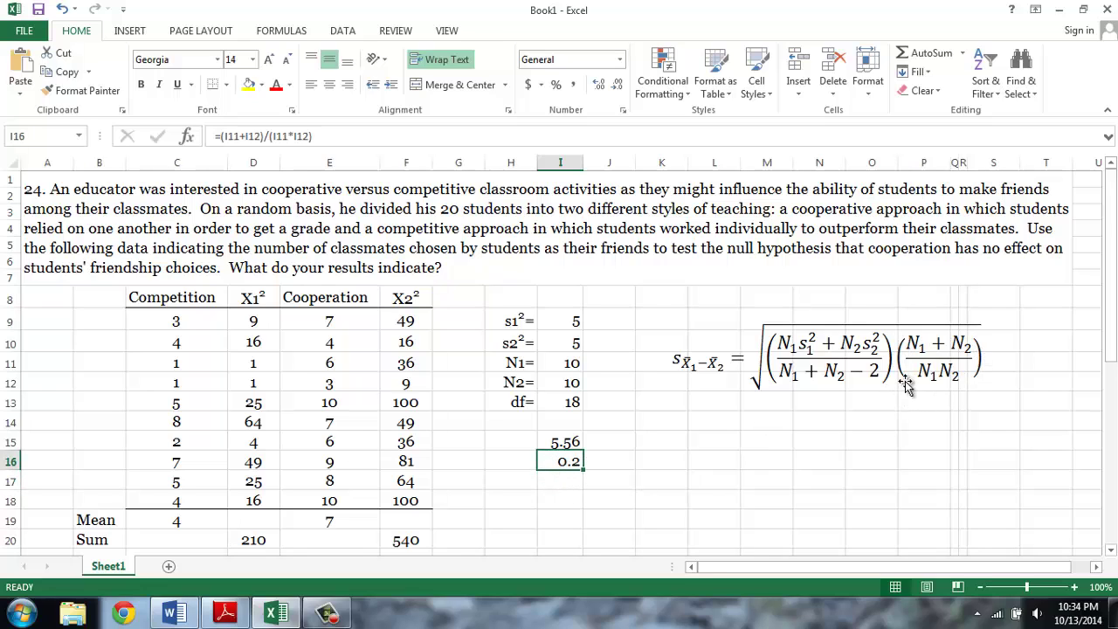
Step: Label H14 'SE=' and enter =SQRT(I15*I16) in I14, giving 1.05409
left_click(513, 423)
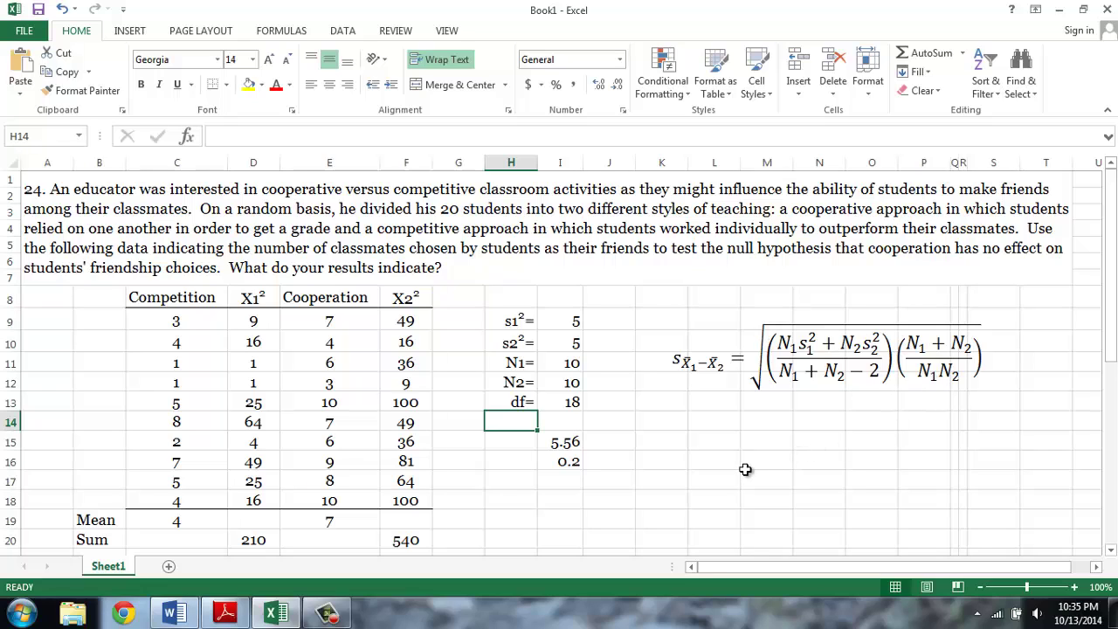
type("SE")
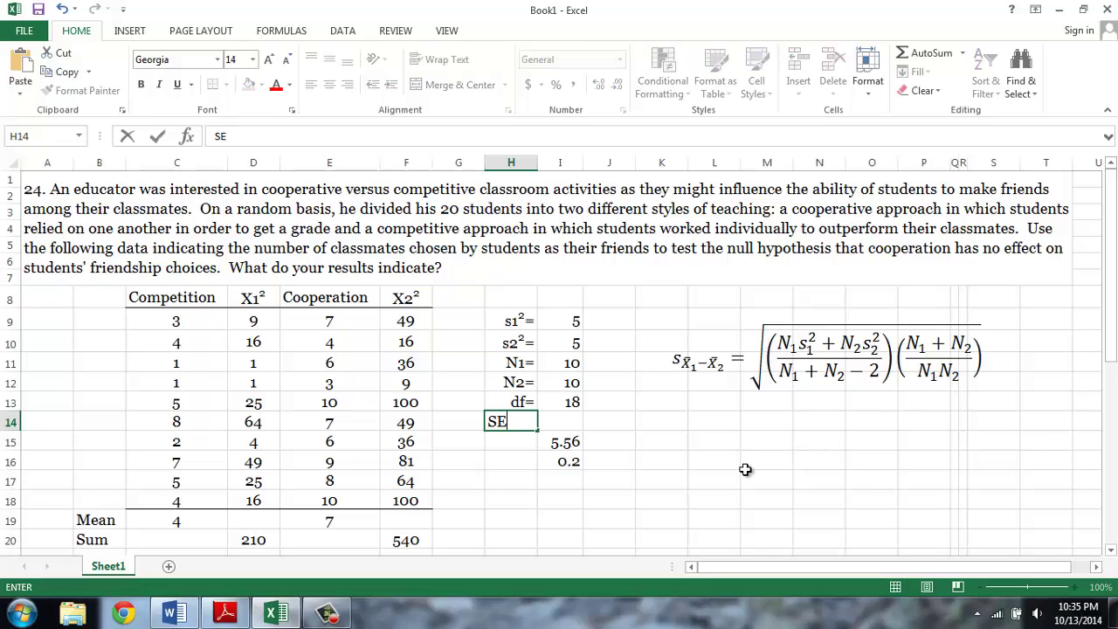
type("=")
key("Tab")
type("=s")
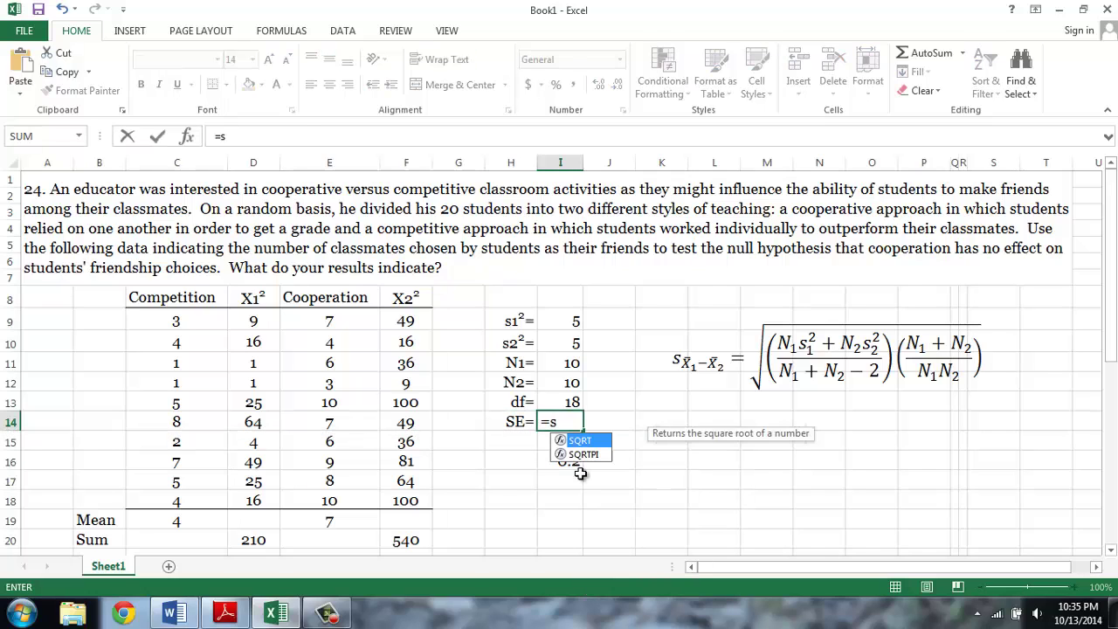
type("qrt")
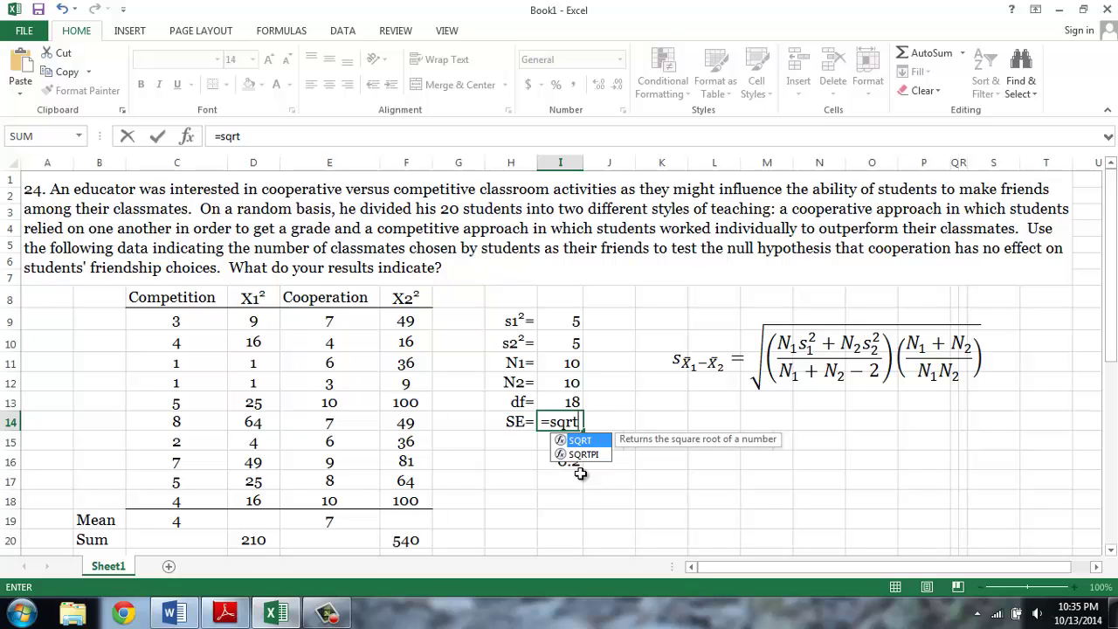
type("(")
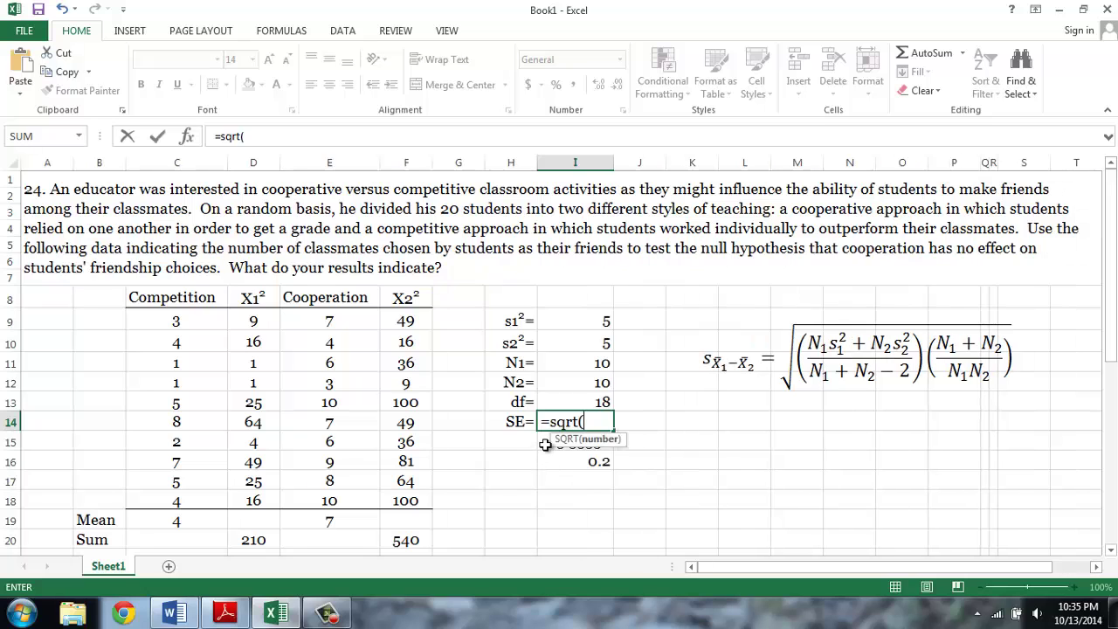
left_click(544, 444)
type("*")
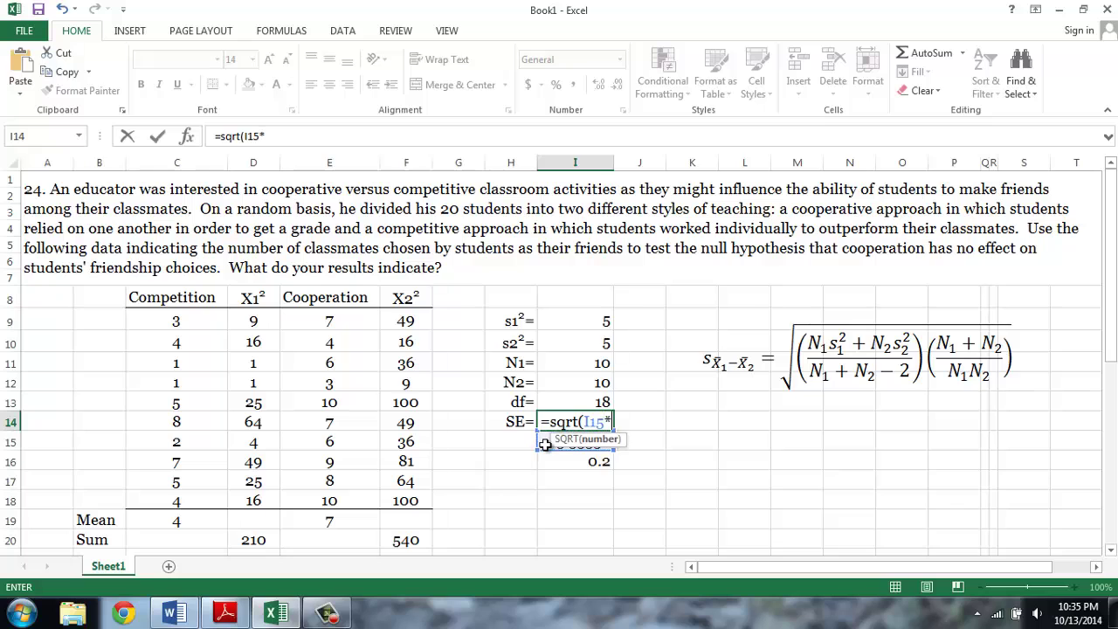
left_click(567, 463)
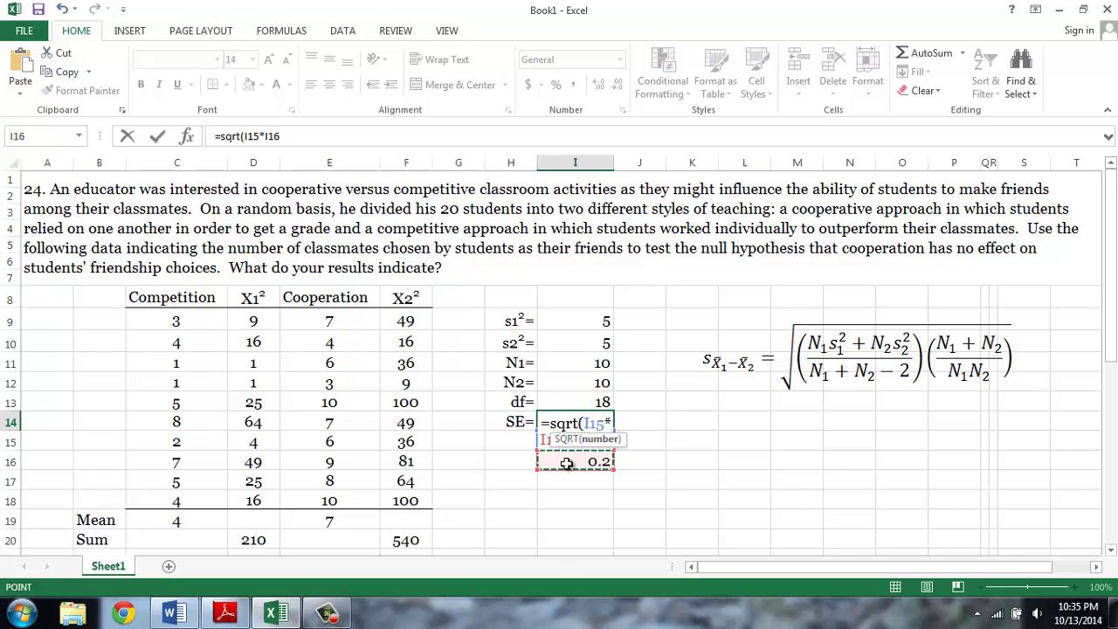
type(")")
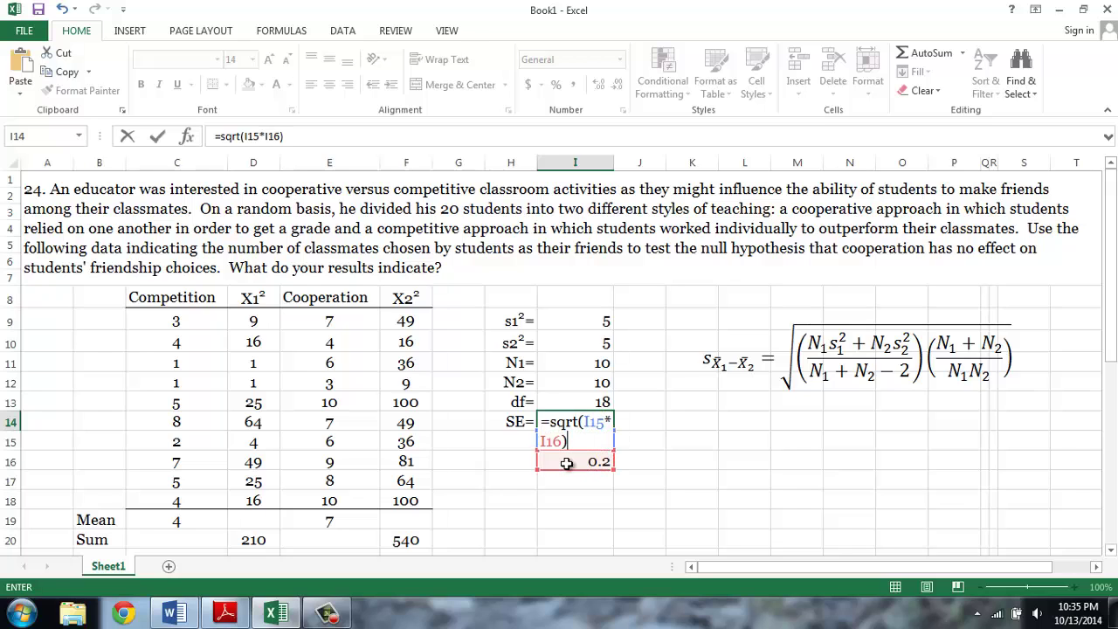
key("ctrl+Return")
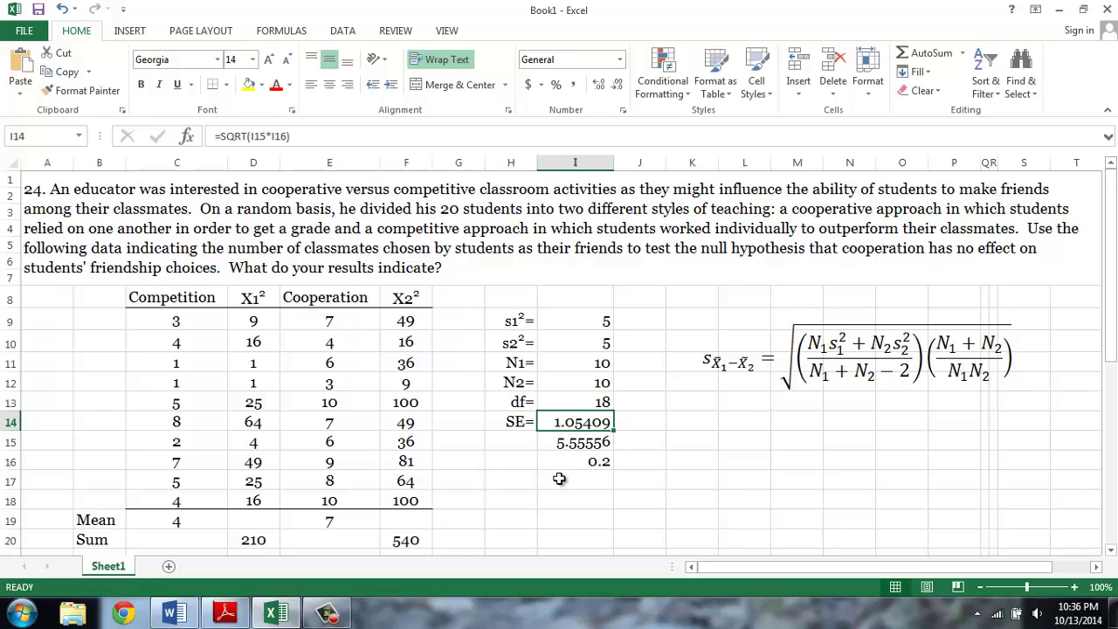
Step: Select the t-statistic equation in the Word document, then return to the Excel workbook
left_click(512, 500)
left_click(174, 614)
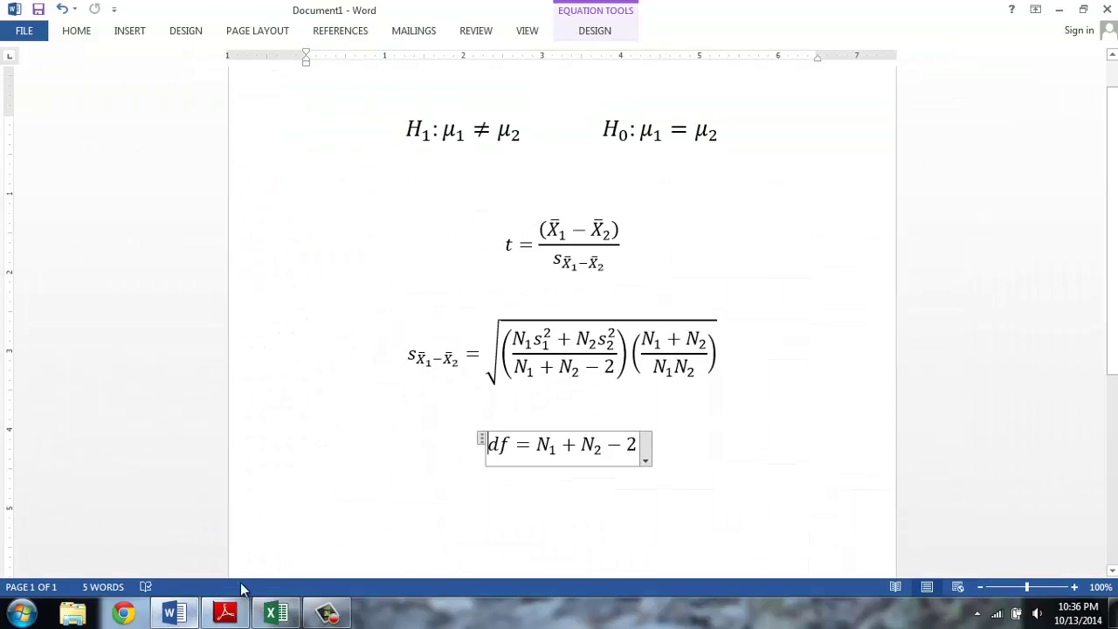
left_click(506, 237)
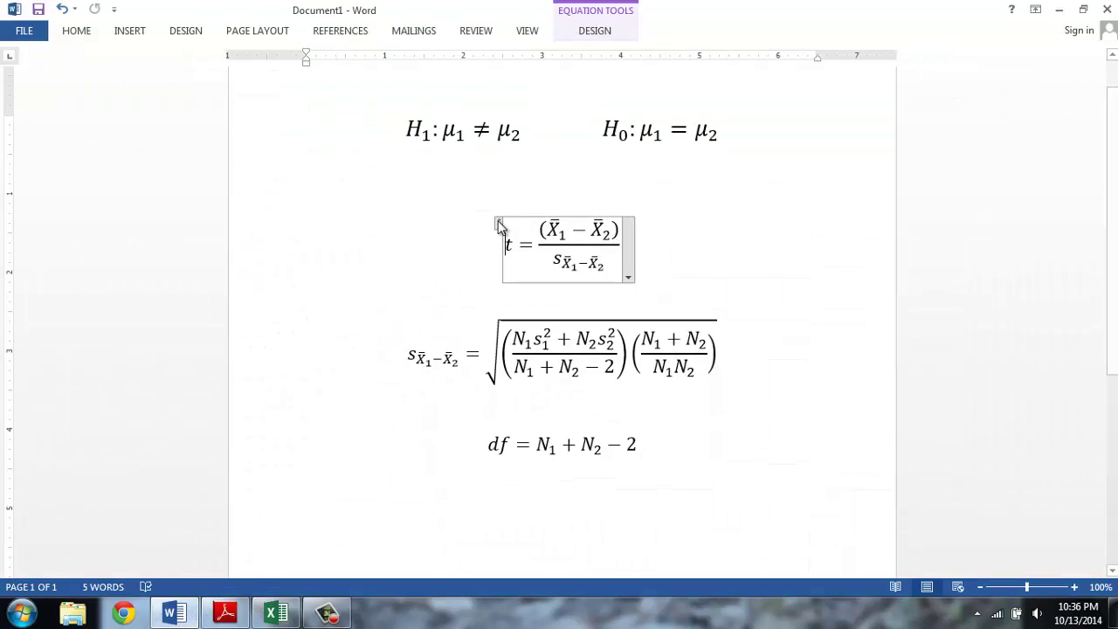
left_click(500, 225)
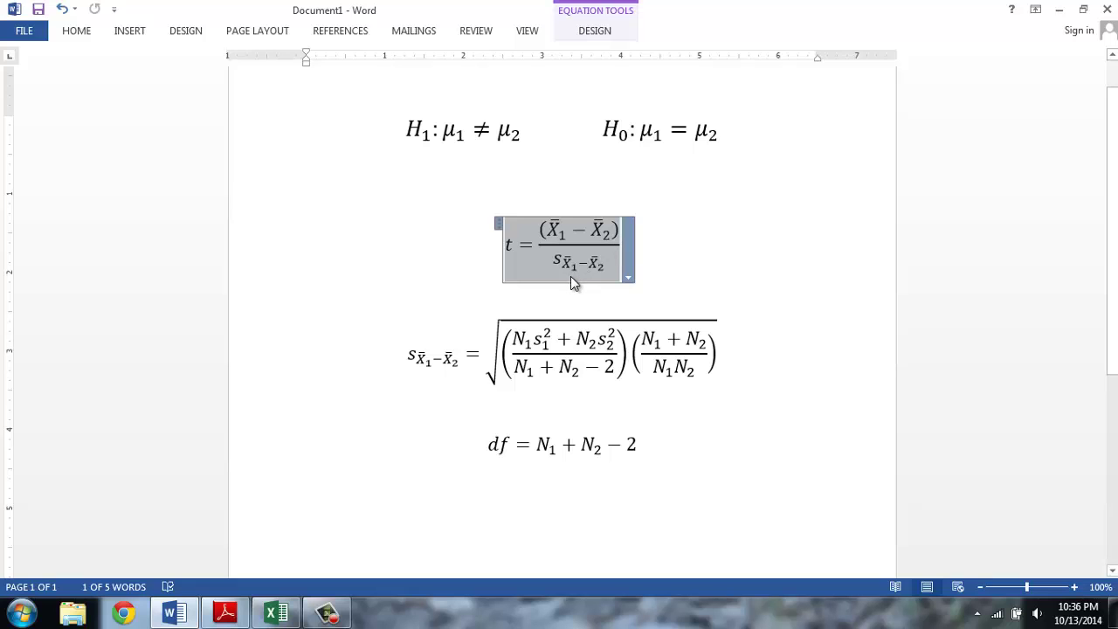
left_click(275, 613)
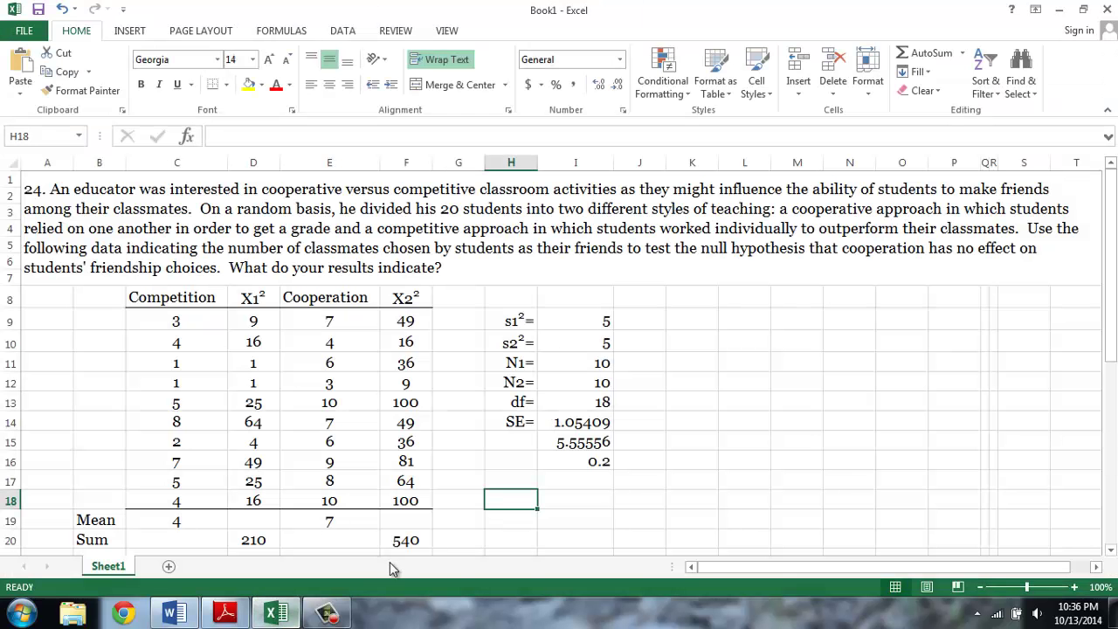
Step: Label H18 't=' and enter =(C19-E19)/I14 in I18, giving t = -2.846
type("t=")
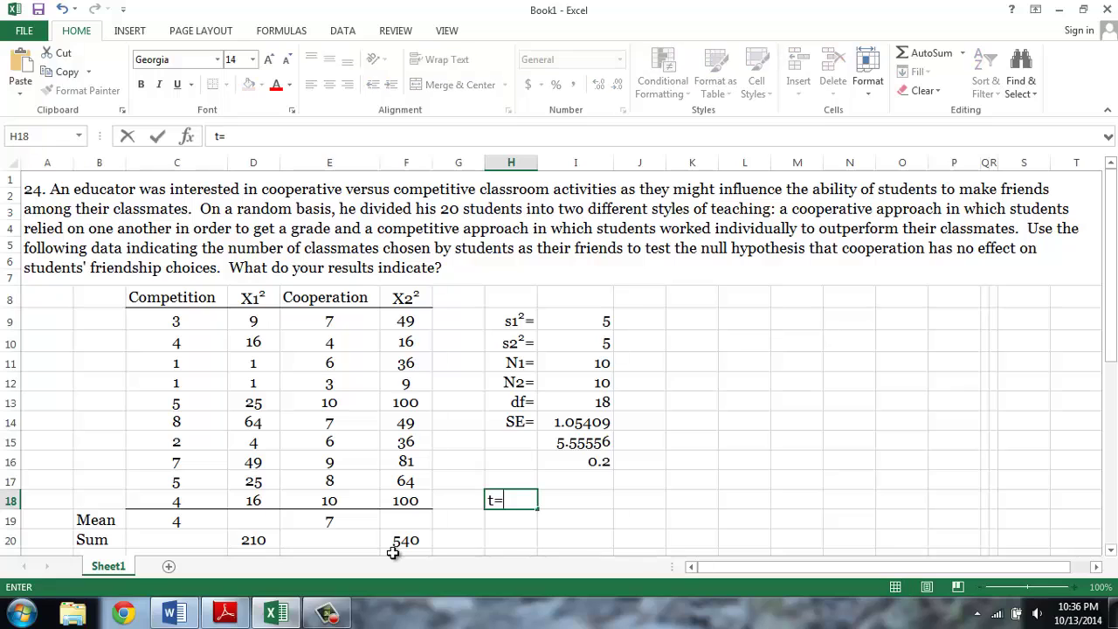
key("Tab")
type("=")
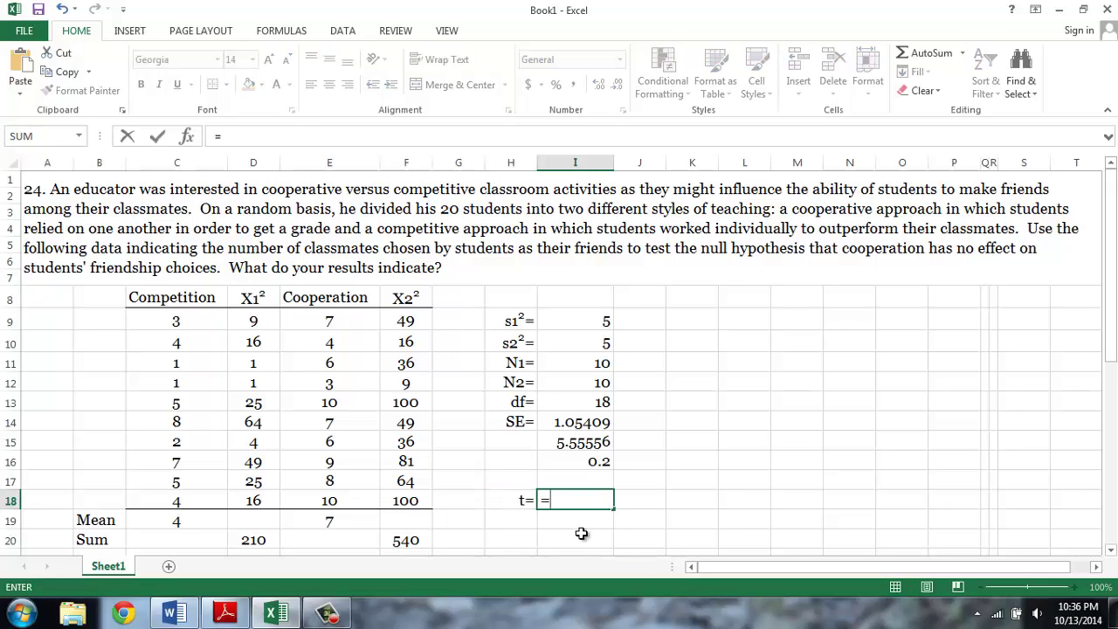
type("(")
left_click(194, 521)
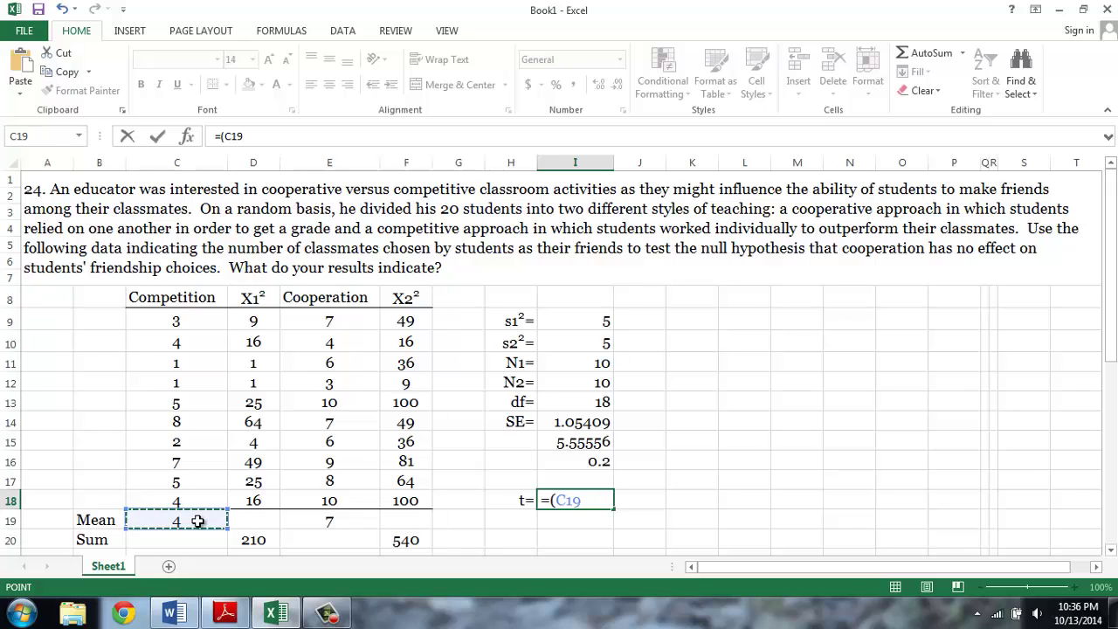
type("-")
left_click(336, 522)
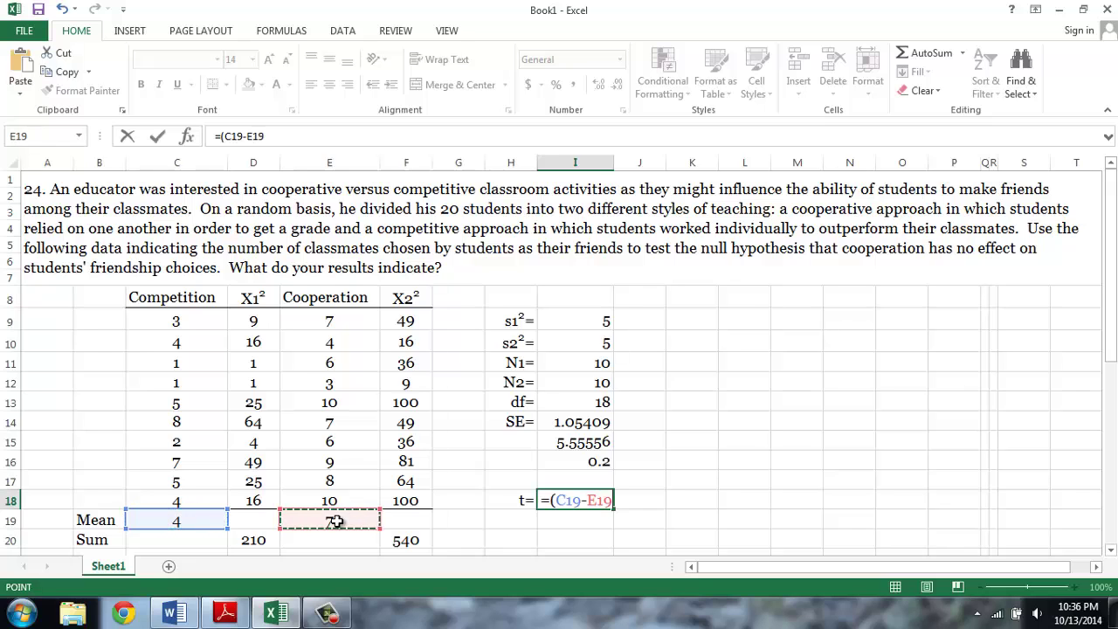
type(")")
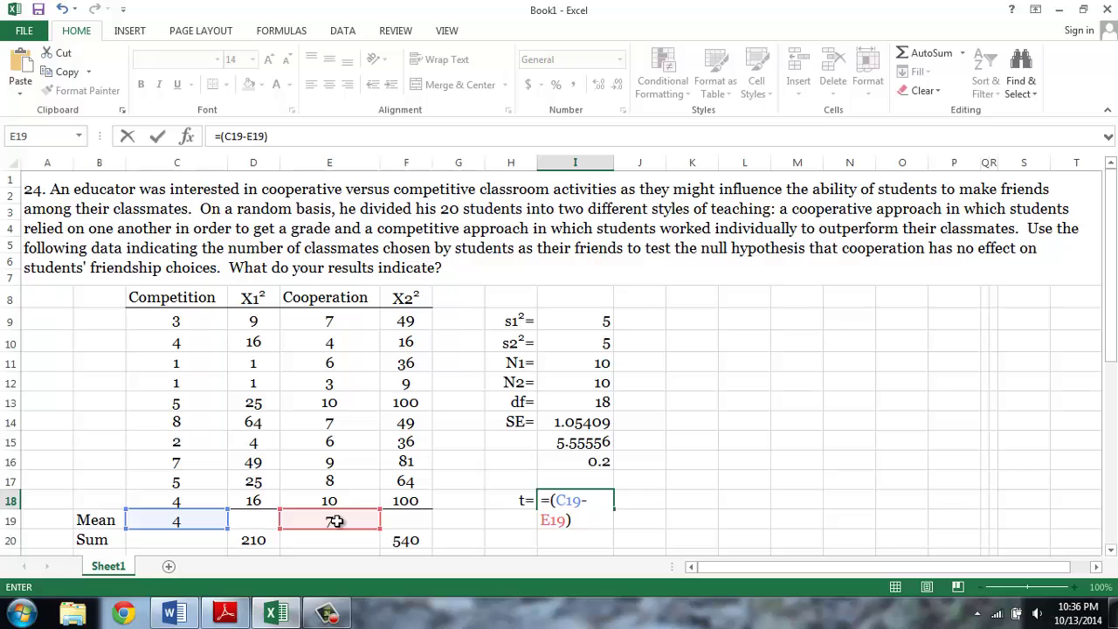
type("/")
left_click(576, 422)
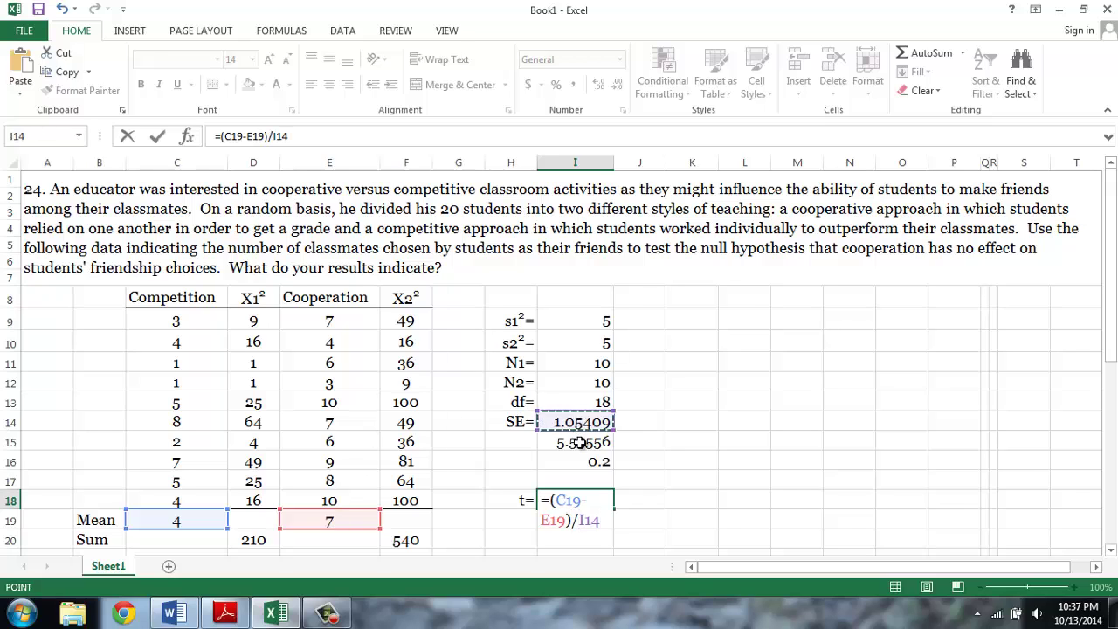
key("Return")
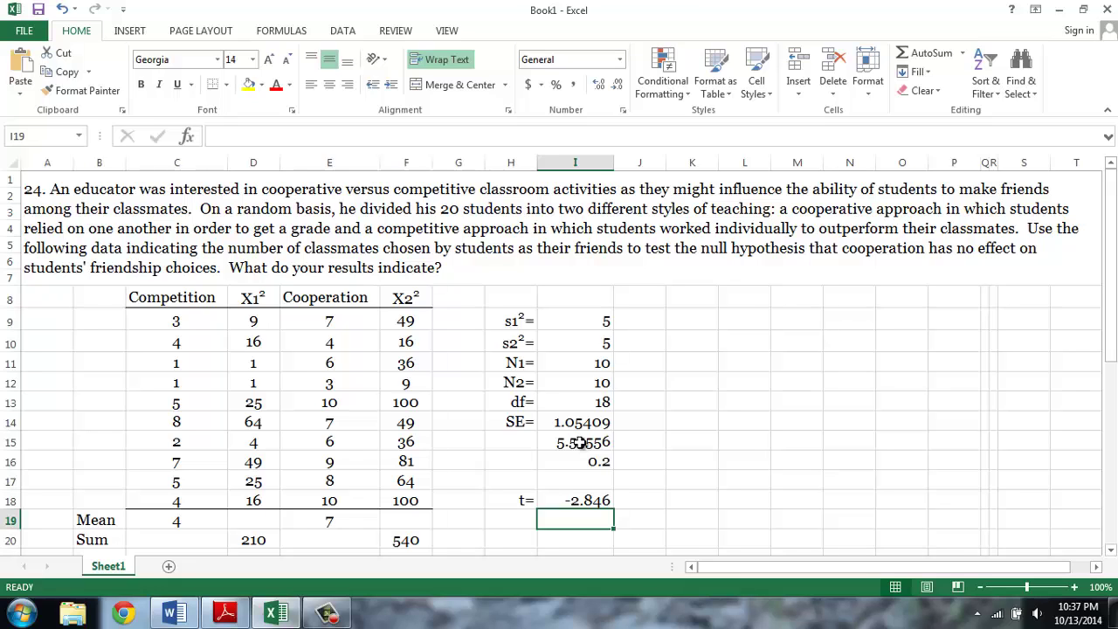
left_click(575, 401)
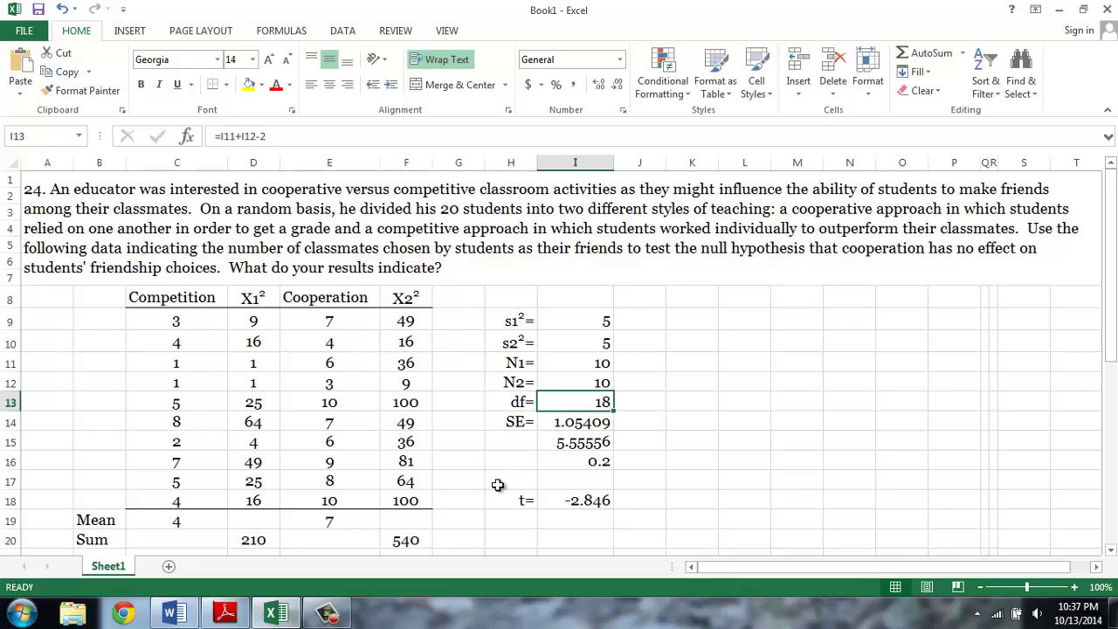
Step: Scroll Adobe Reader's Table B down and highlight the df 18 row of critical t values
left_click(225, 613)
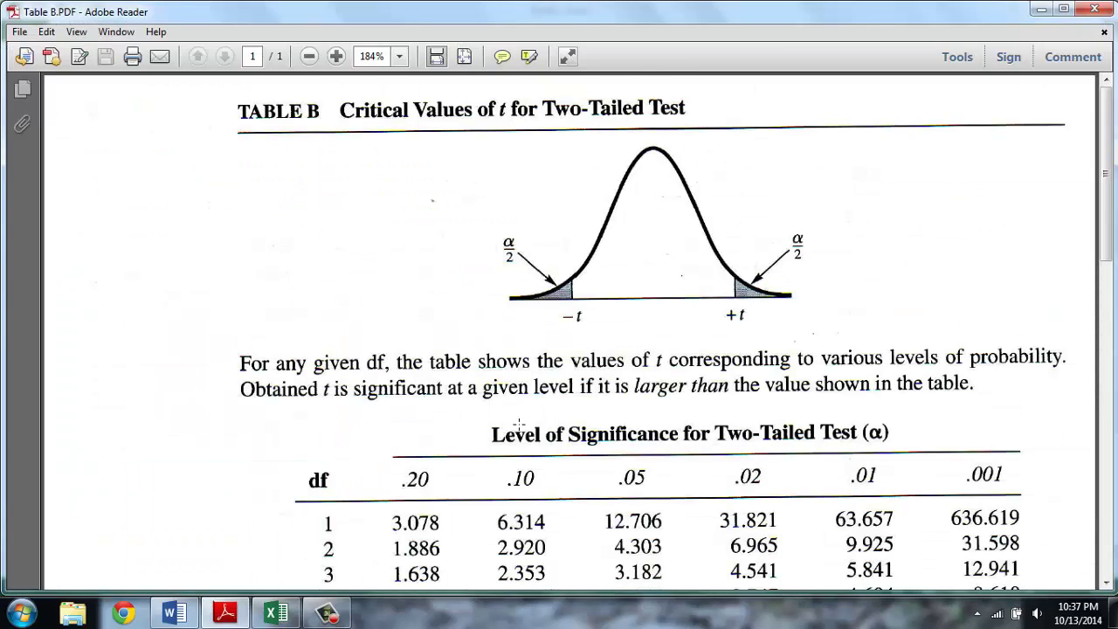
scroll(523, 424, "down", 3)
scroll(505, 441, "down", 6)
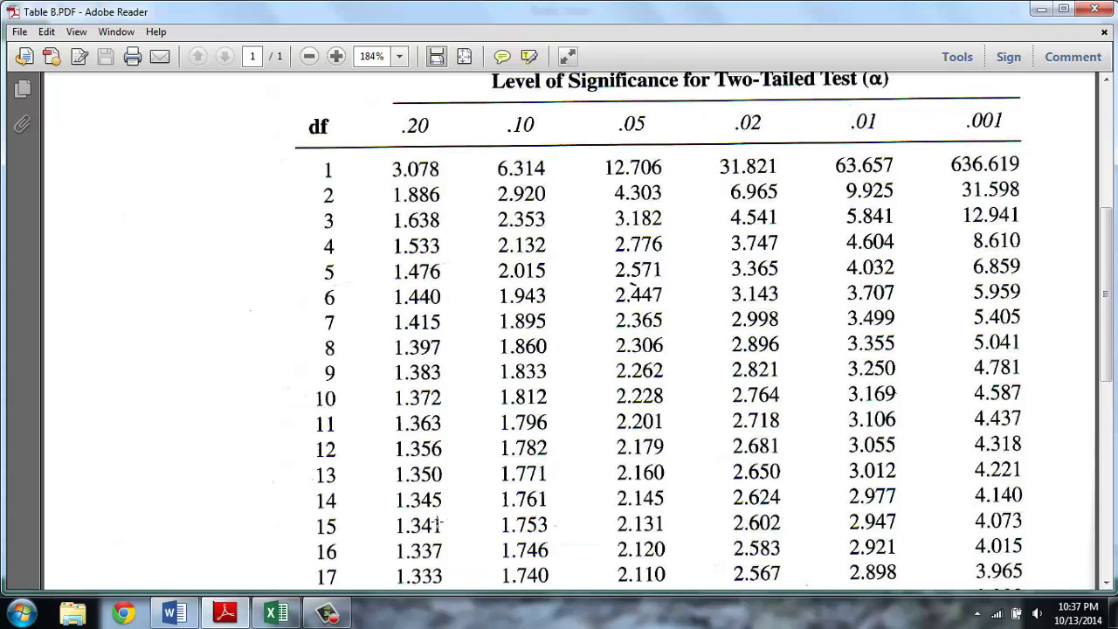
scroll(437, 520, "down", 1)
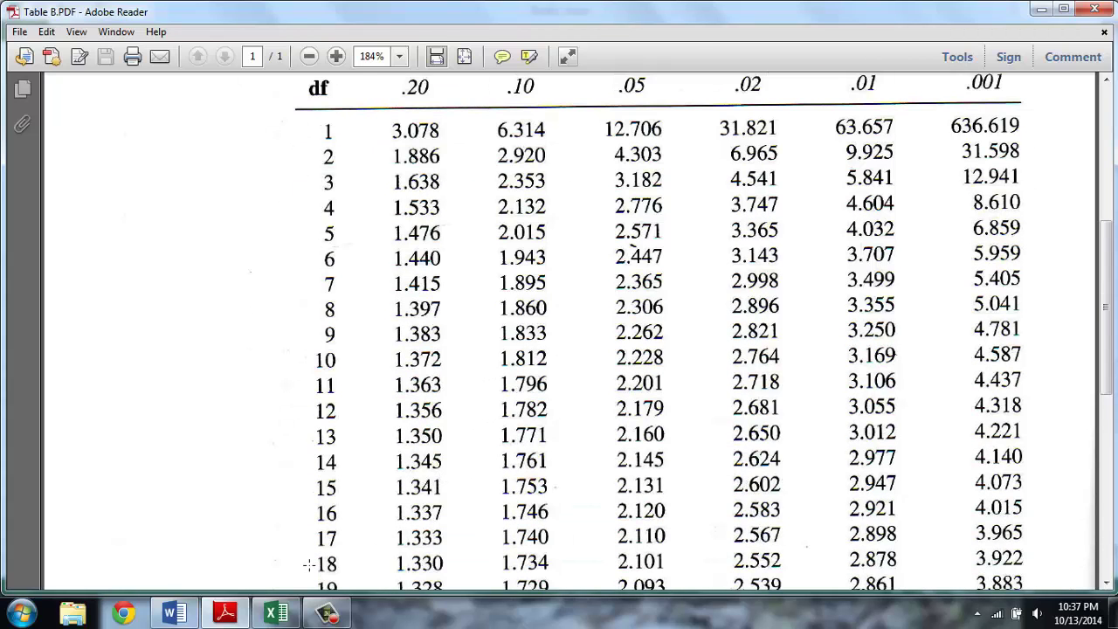
left_click_drag(308, 565, 1054, 569)
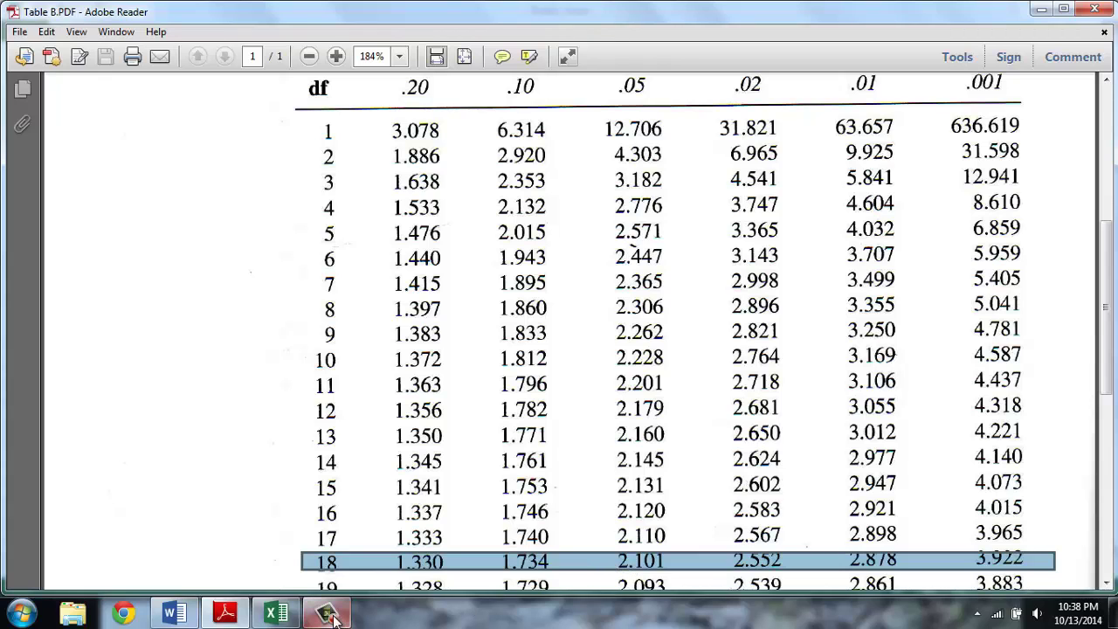
left_click(276, 615)
left_click(574, 520)
Step: Enter the critical value 2.101 in I19
type("2.101")
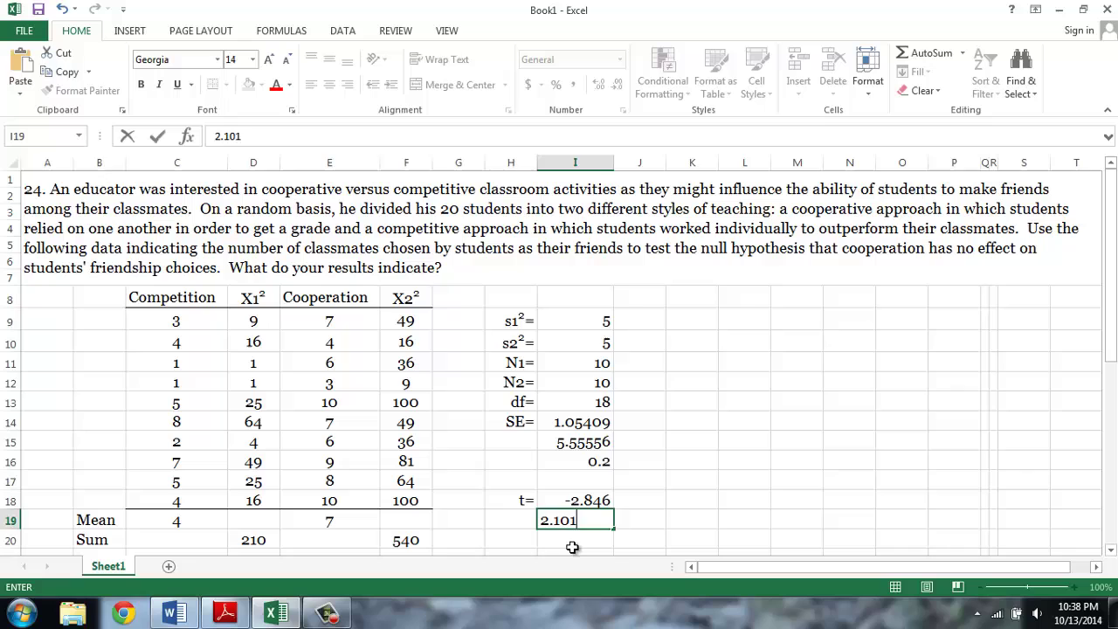
key("Return")
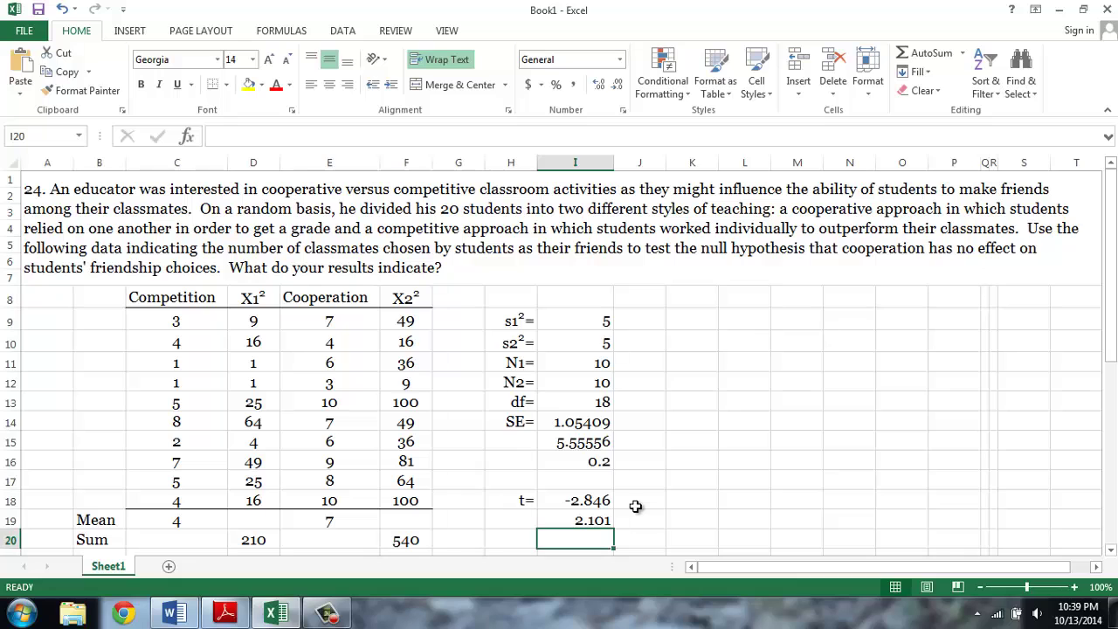
Step: Highlight the −t cutoff line on the two-tailed curve in Adobe Reader
left_click(226, 613)
scroll(473, 419, "up", 3)
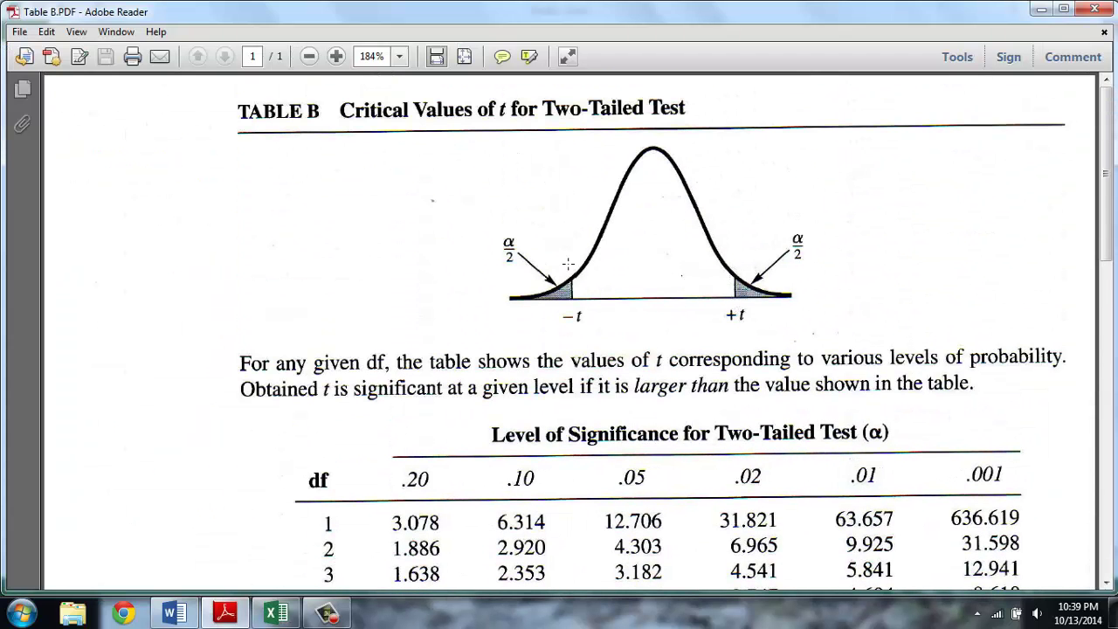
left_click_drag(572, 252, 577, 319)
left_click_drag(571, 252, 569, 360)
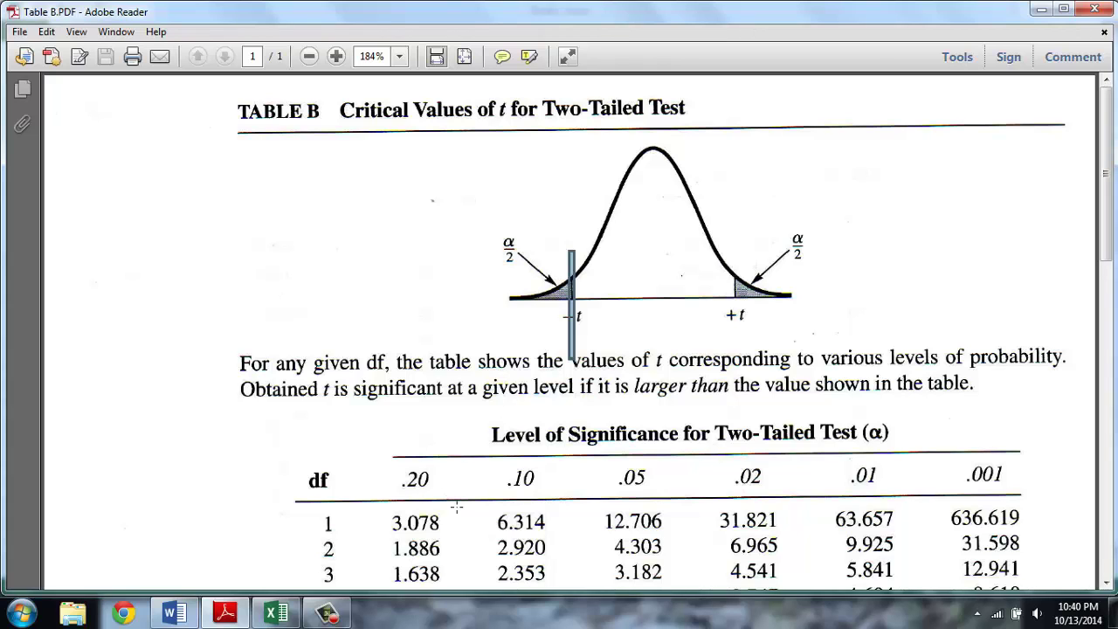
Step: Type 'Reject the null hypothesis' in I20 as the test's conclusion
left_click(276, 612)
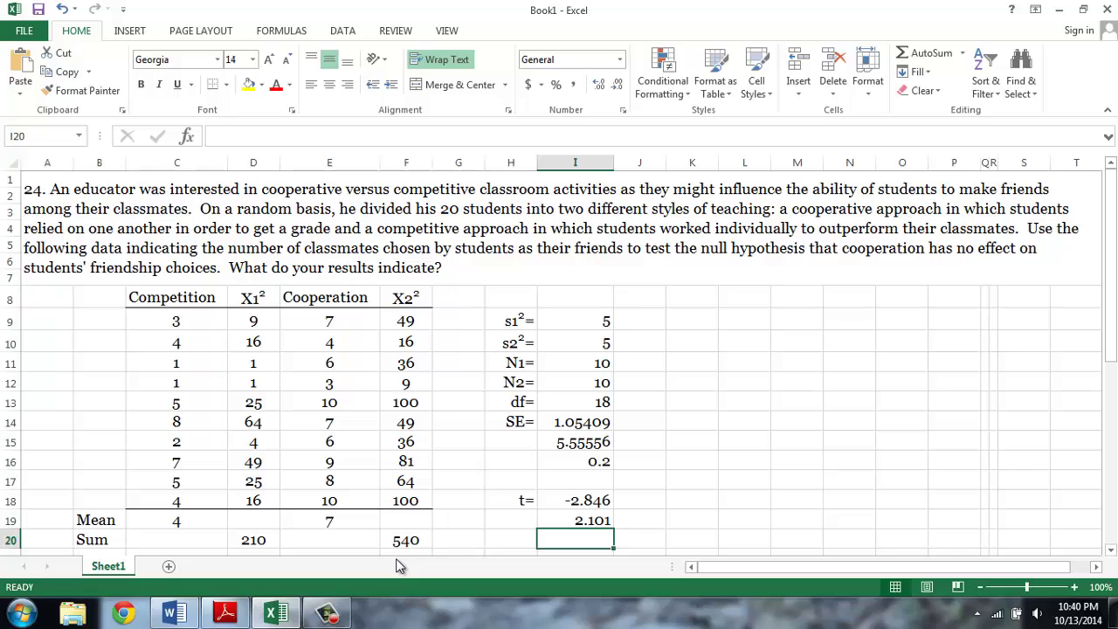
type("Reject")
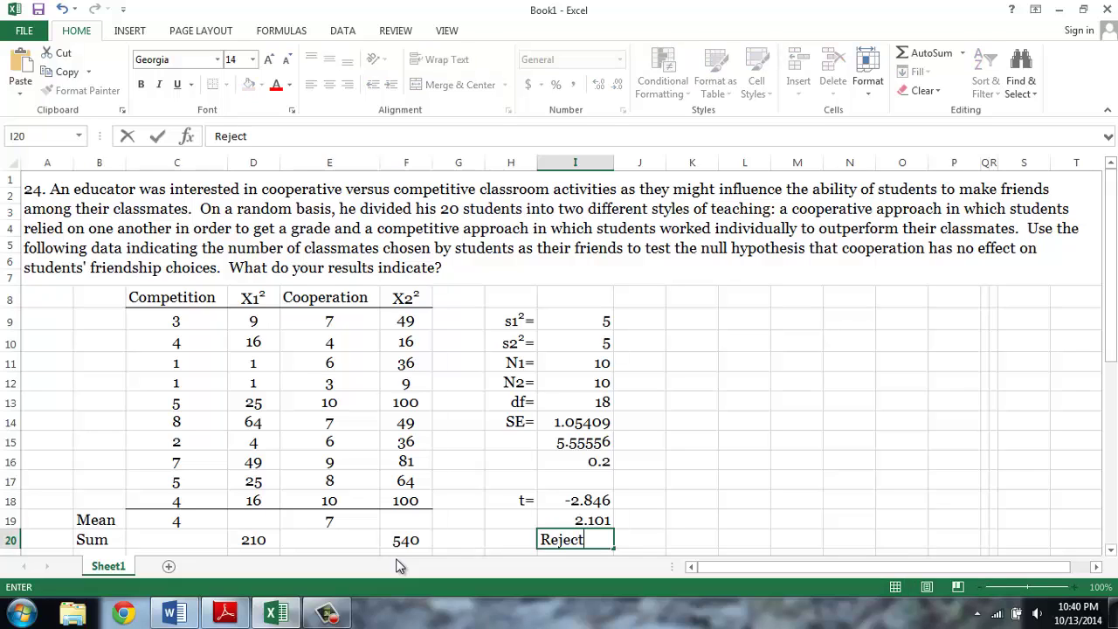
type(" the null hyp")
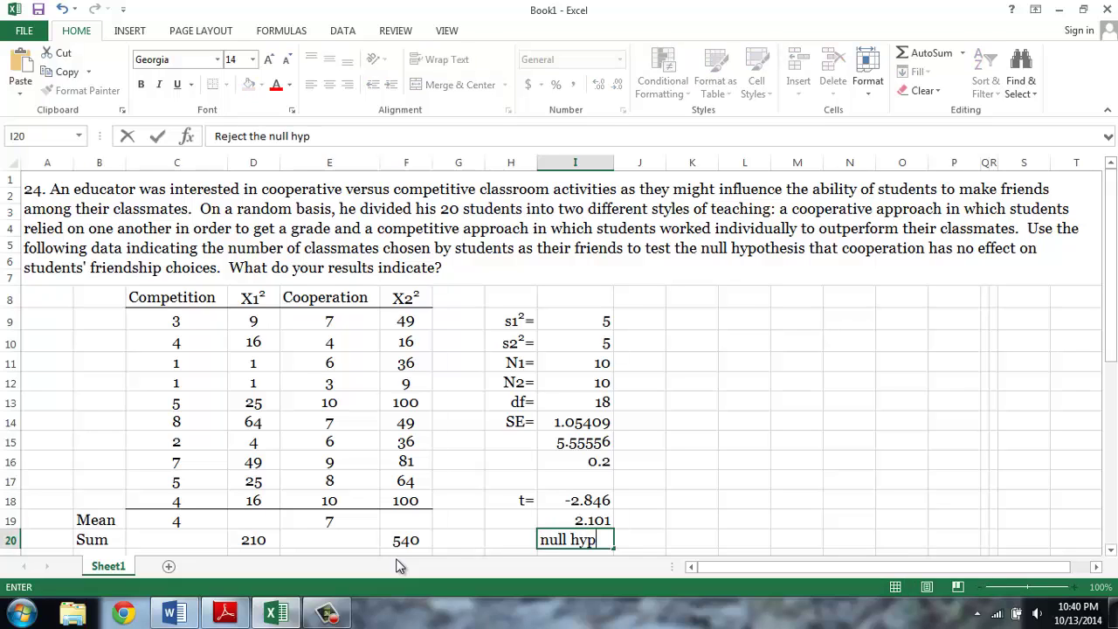
type("othes")
key("BackSpace")
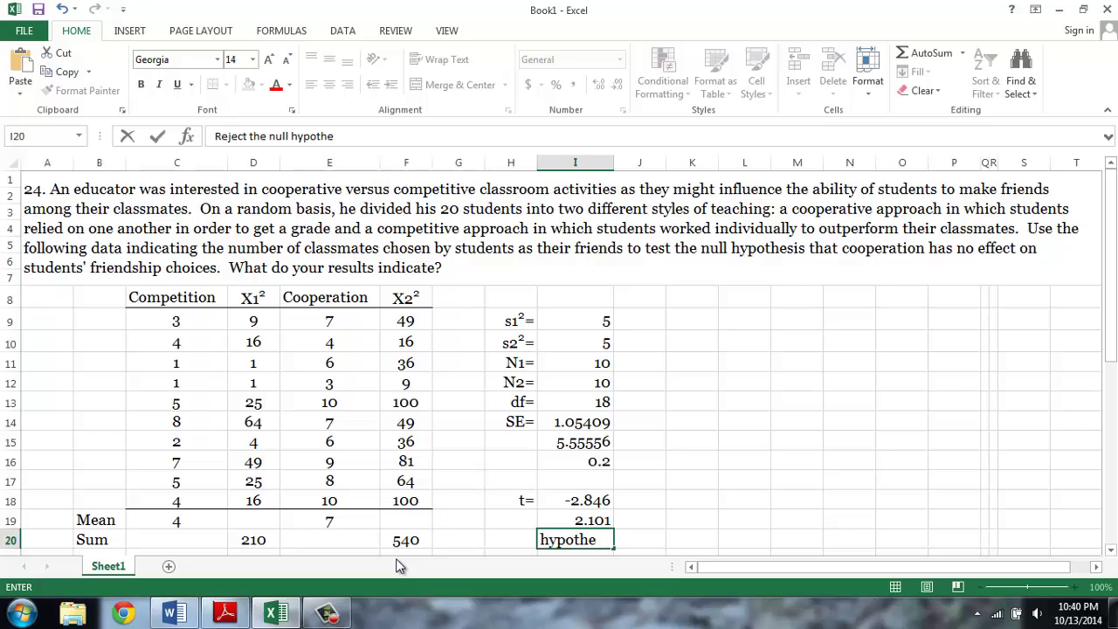
type("sis")
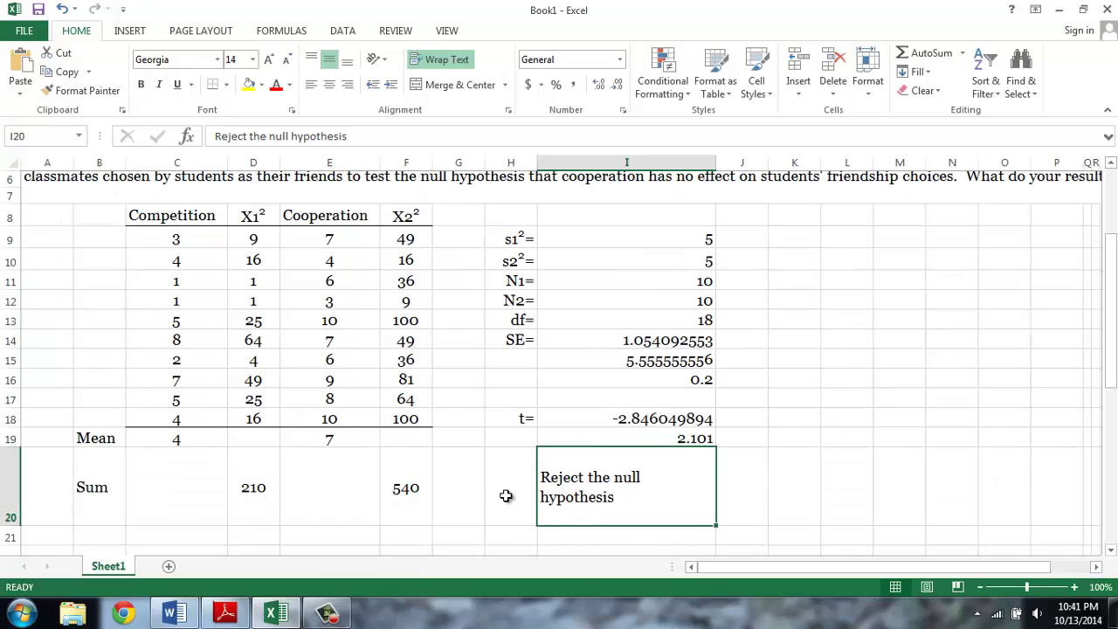
scroll(506, 497, "up", 1)
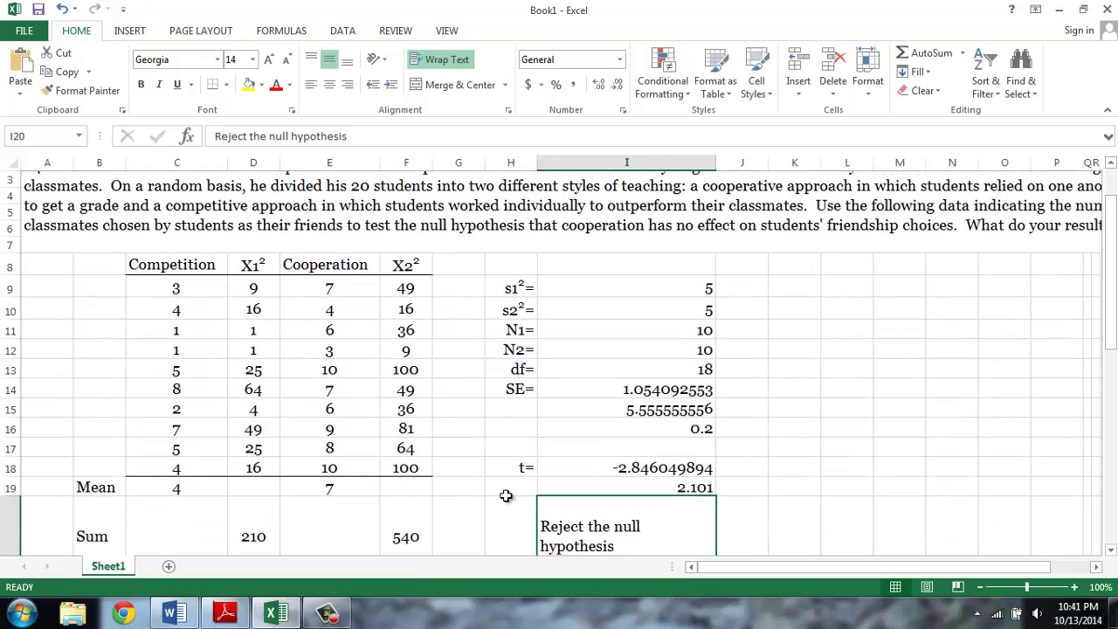
scroll(506, 496, "down", 1)
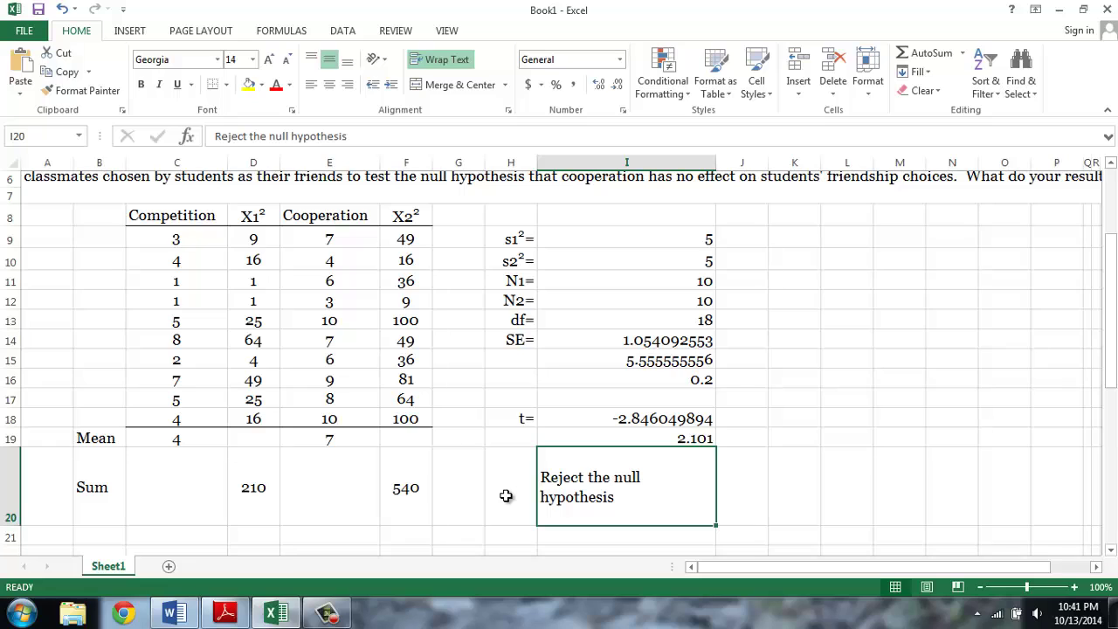